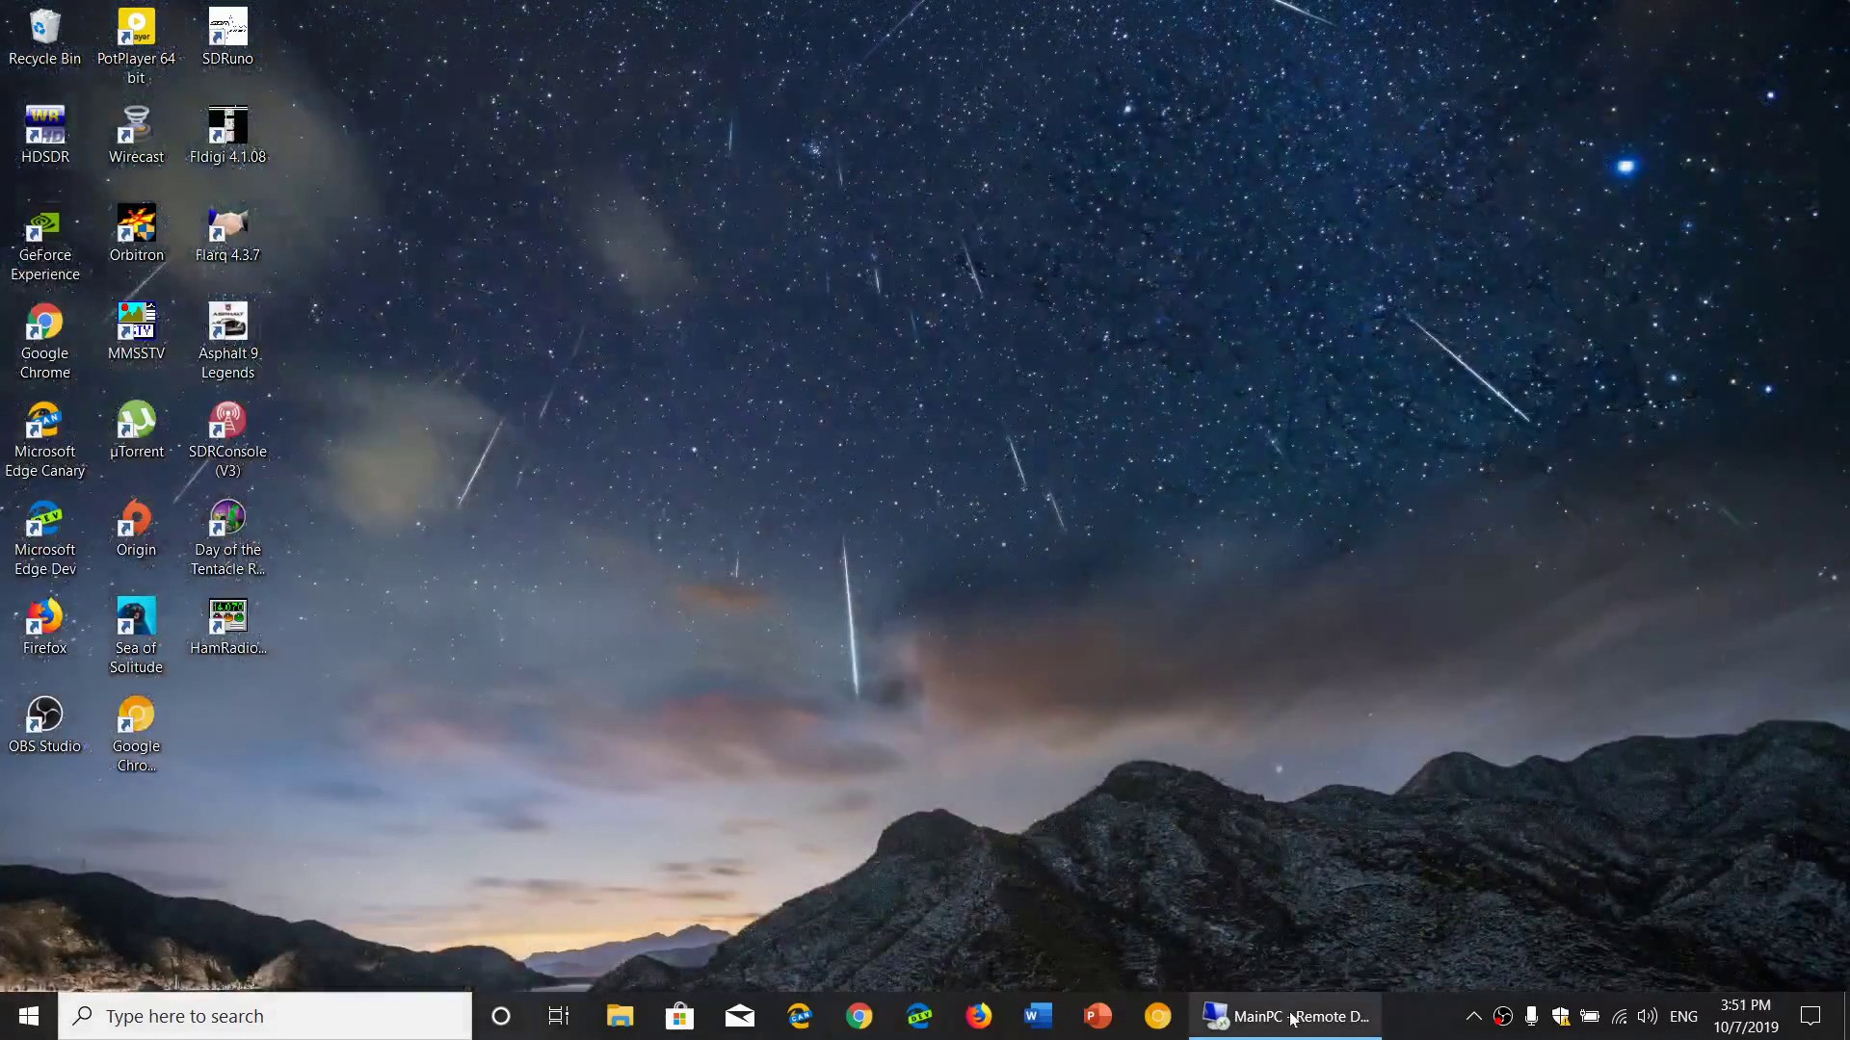
# Step: Bring the MainPC Remote Desktop session running SDRuno to the front
pyautogui.click(1293, 1018)
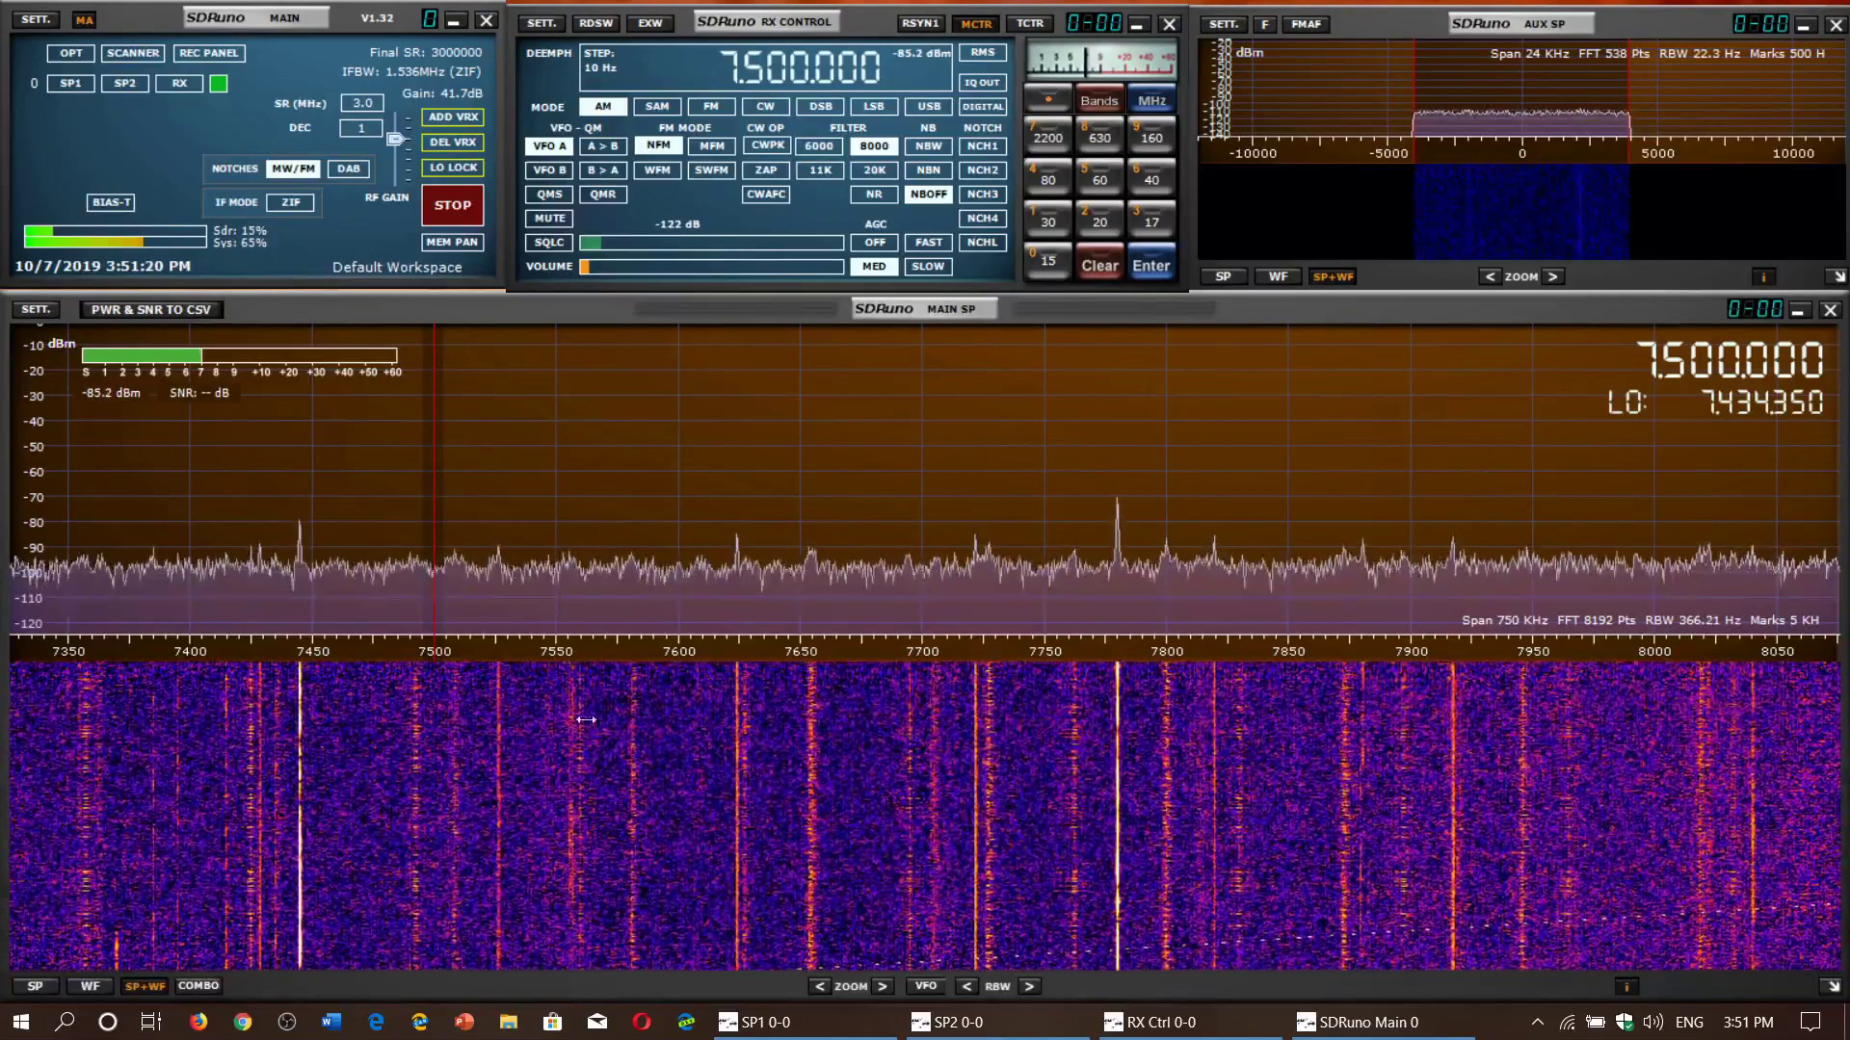
# Step: Zoom the main spectrum to a 375 kHz span and shift it to start near 7000 kHz
pyautogui.click(882, 988)
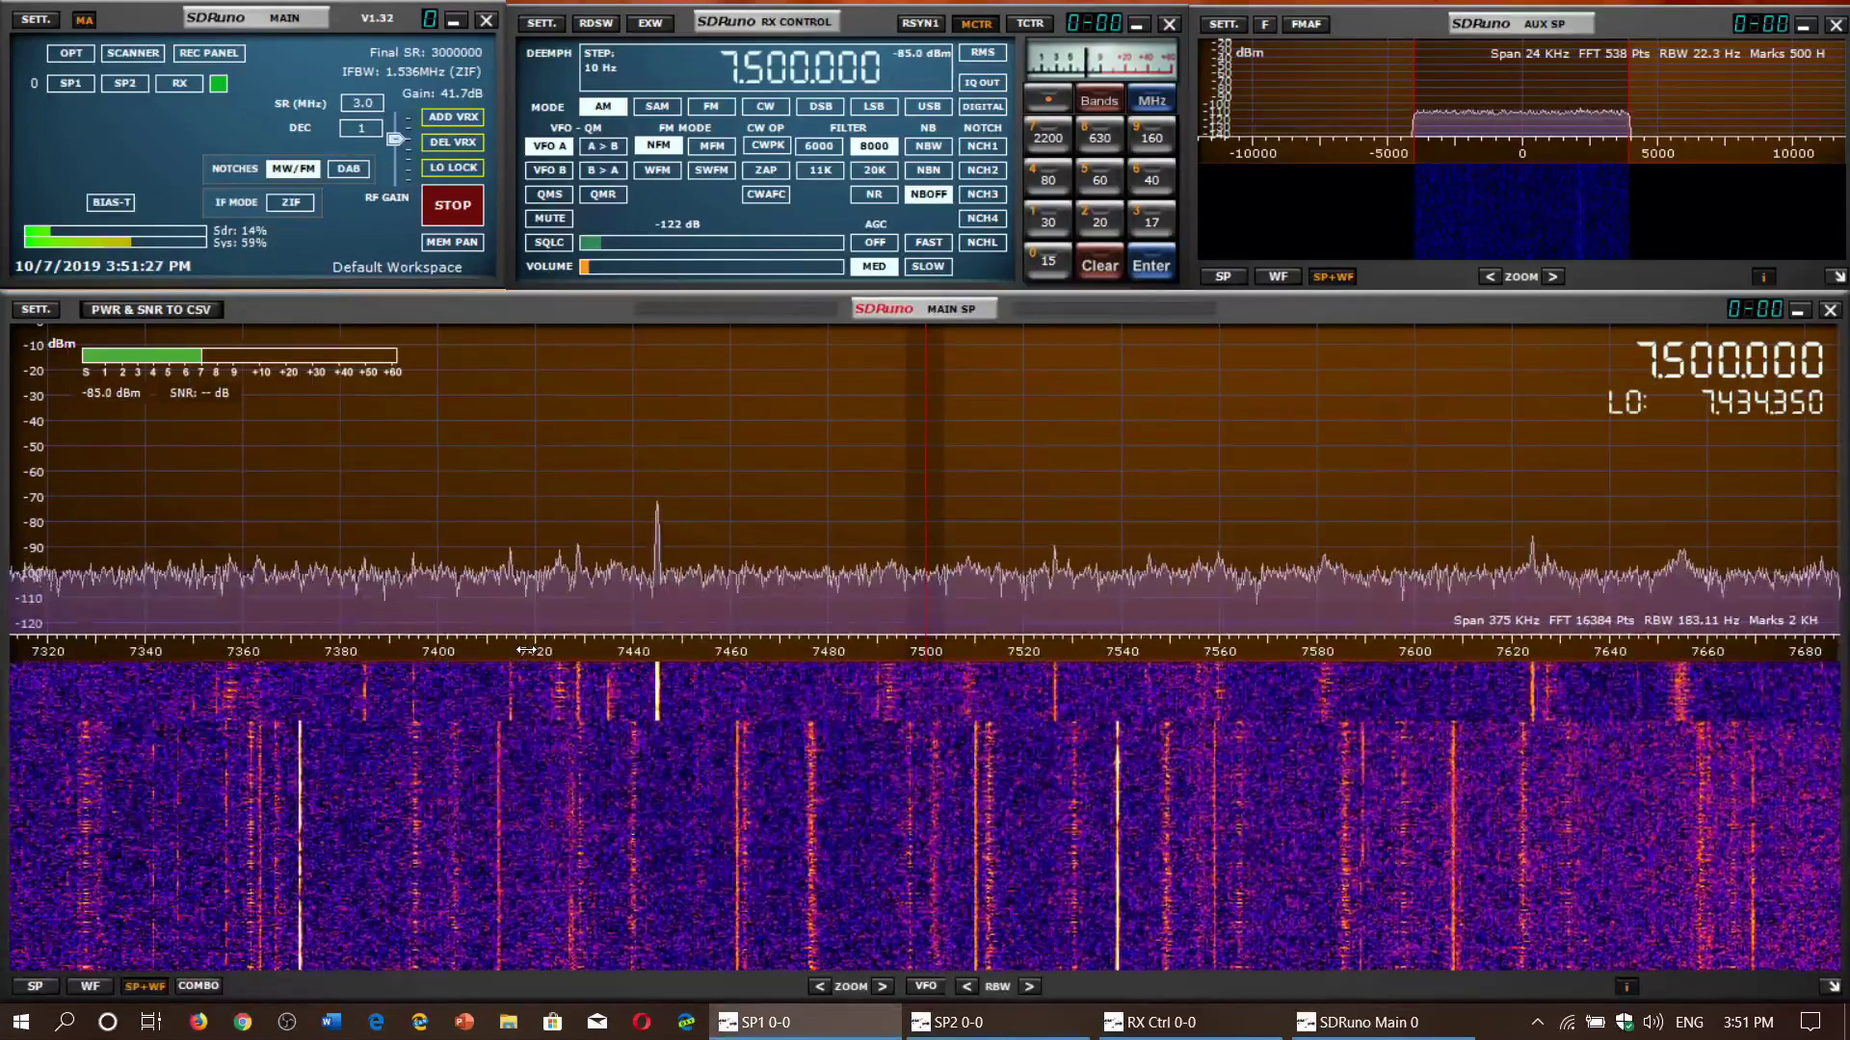
pyautogui.moveTo(524, 653); pyautogui.dragTo(1589, 525)
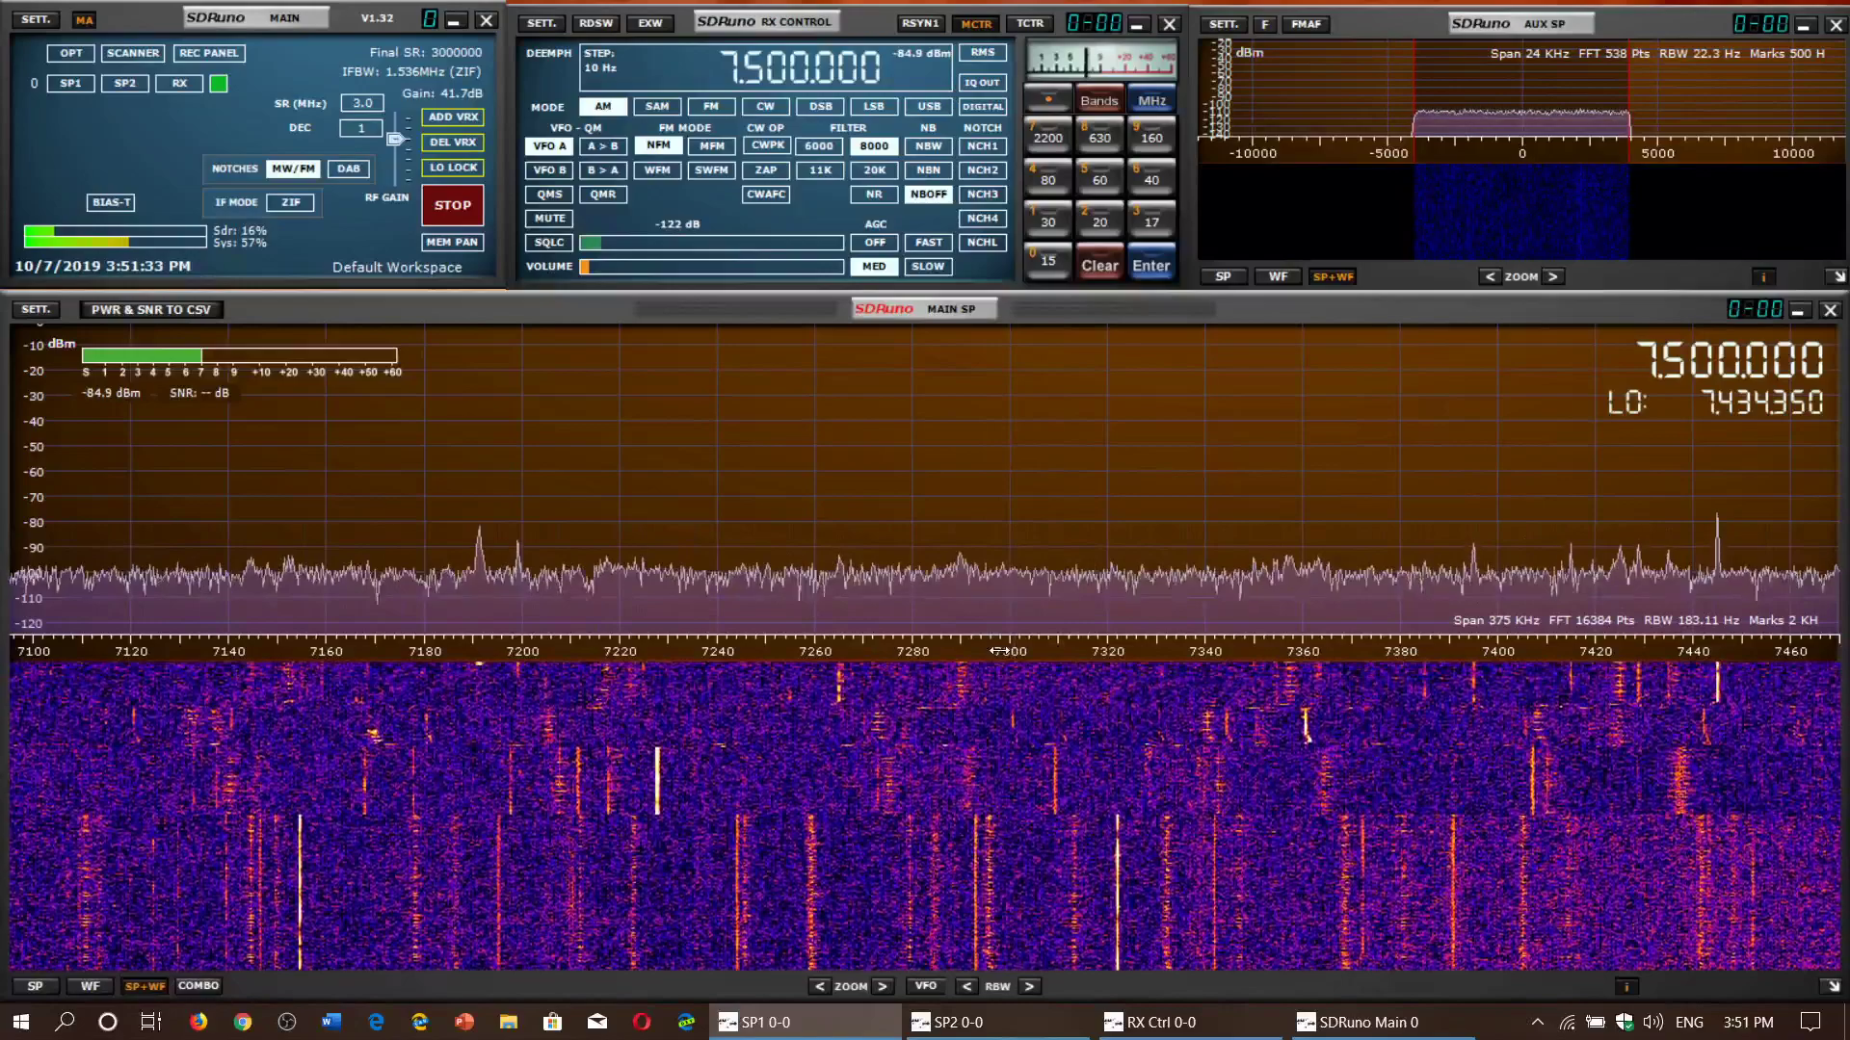
pyautogui.moveTo(1001, 653); pyautogui.dragTo(1510, 653)
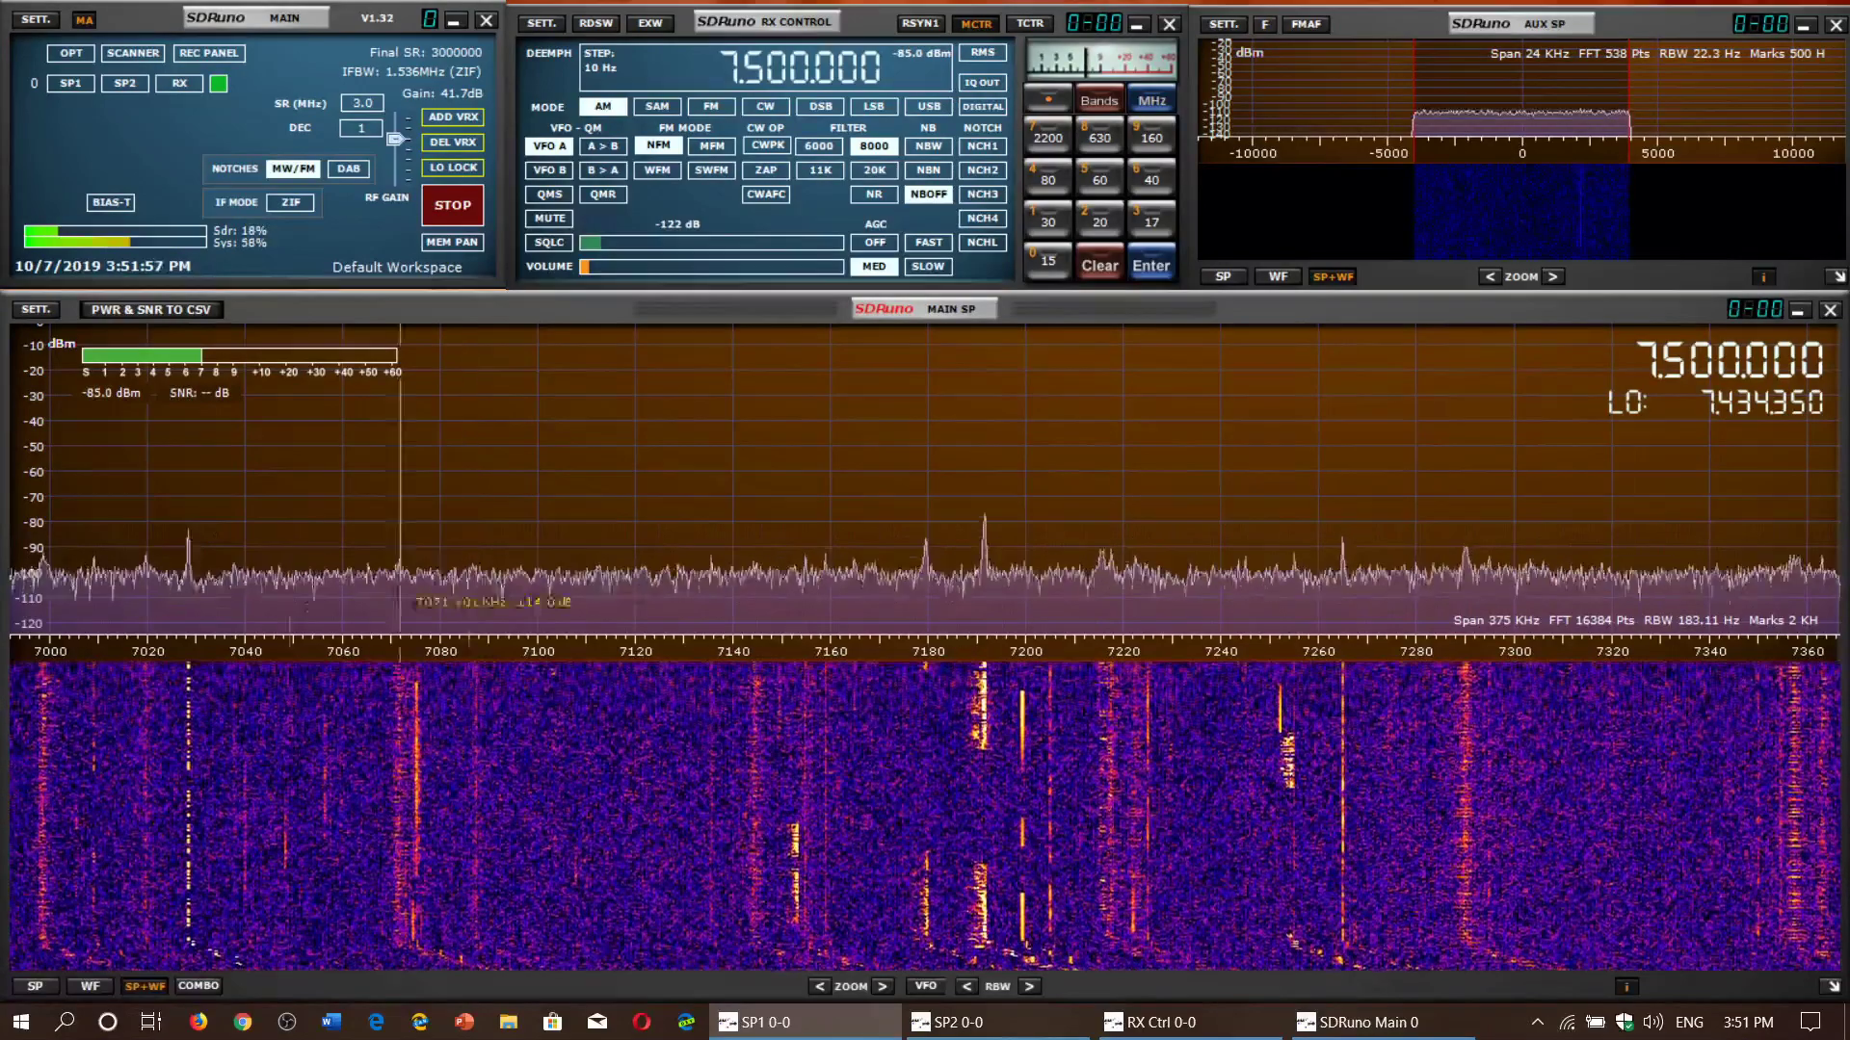
# Step: Tune to the signal near 7027 kHz in USB and lower the volume slightly
pyautogui.click(185, 578)
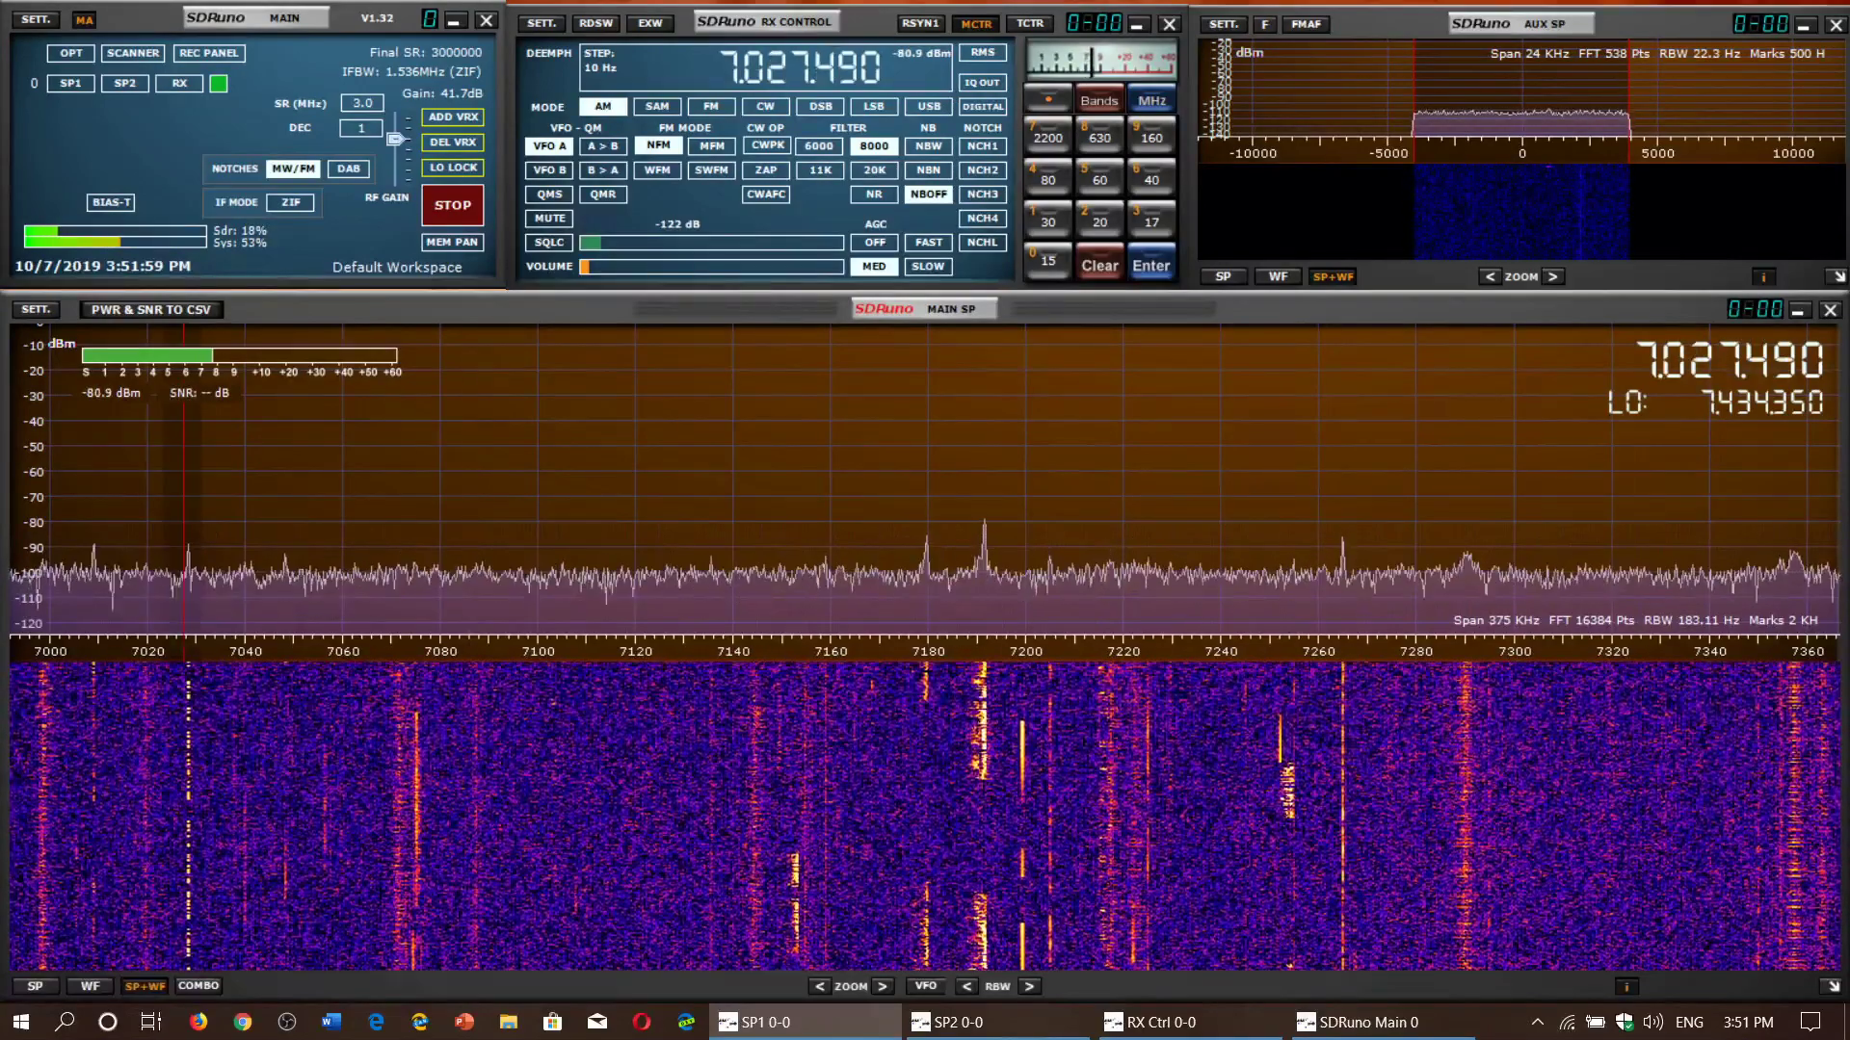
pyautogui.click(818, 180)
pyautogui.click(922, 107)
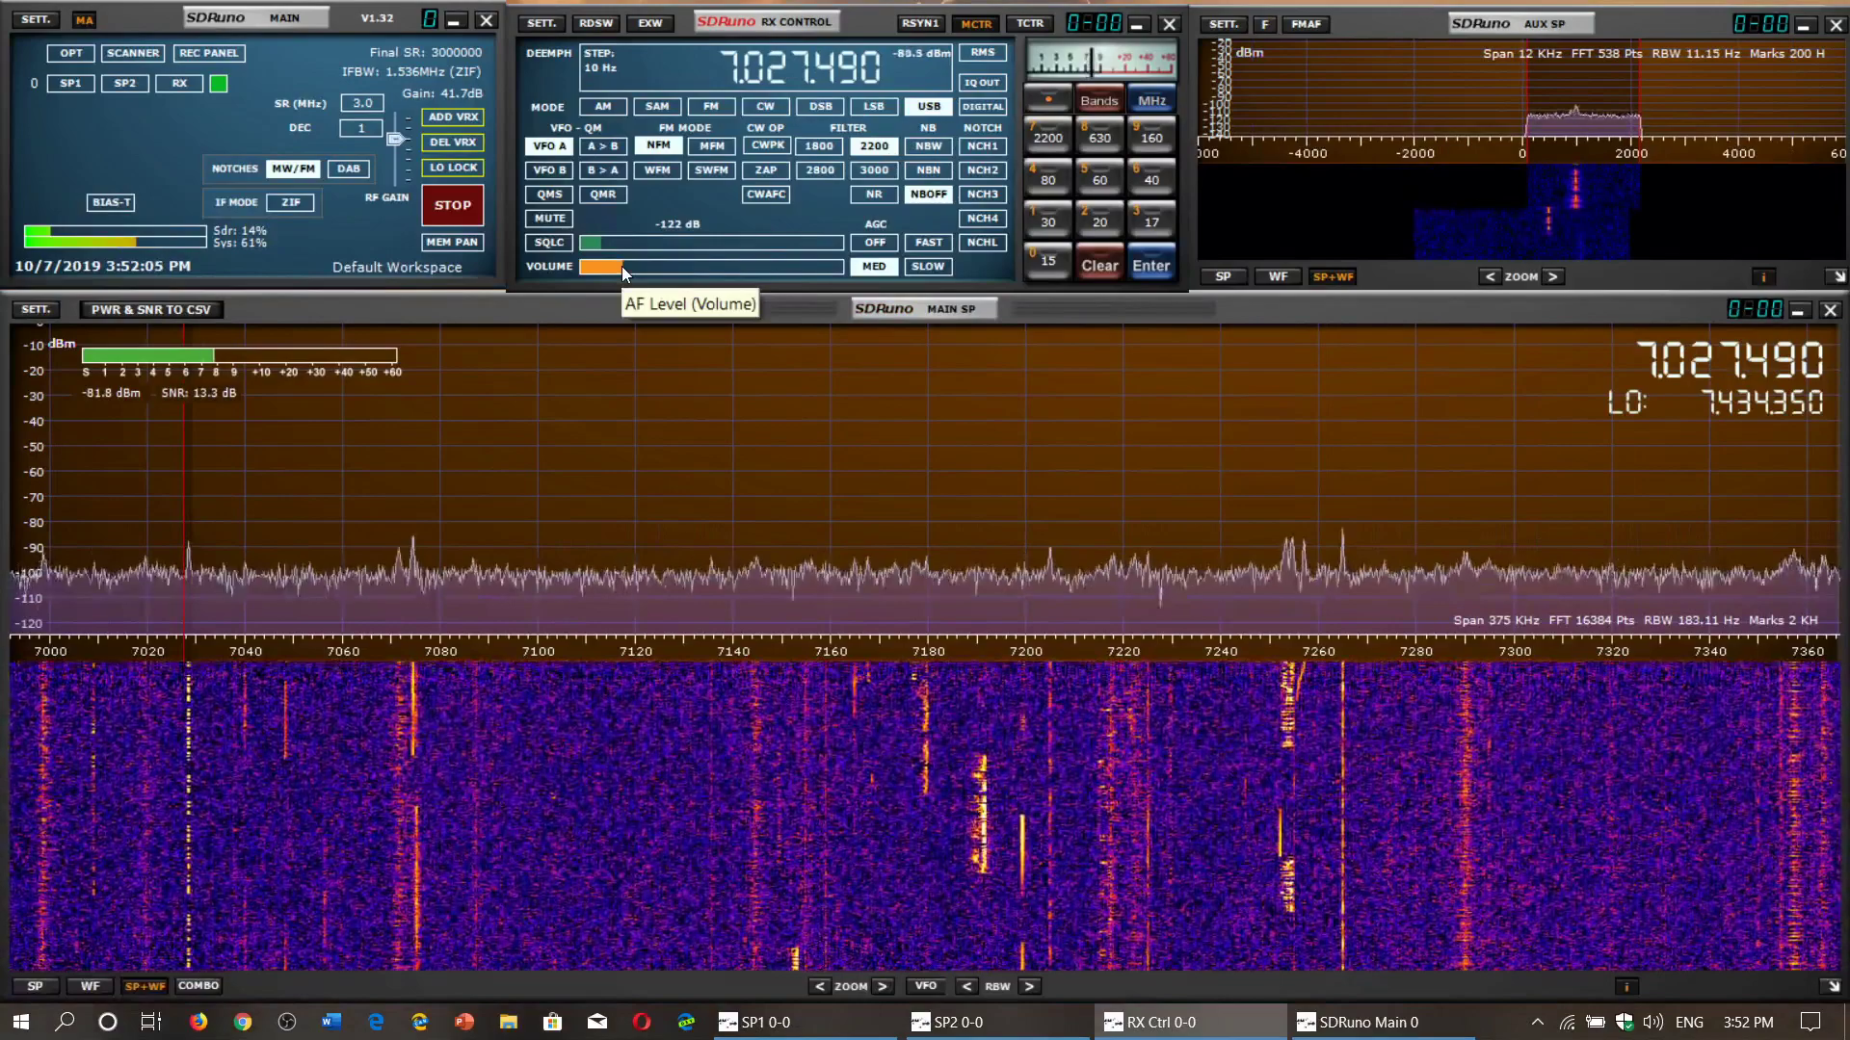
pyautogui.click(613, 269)
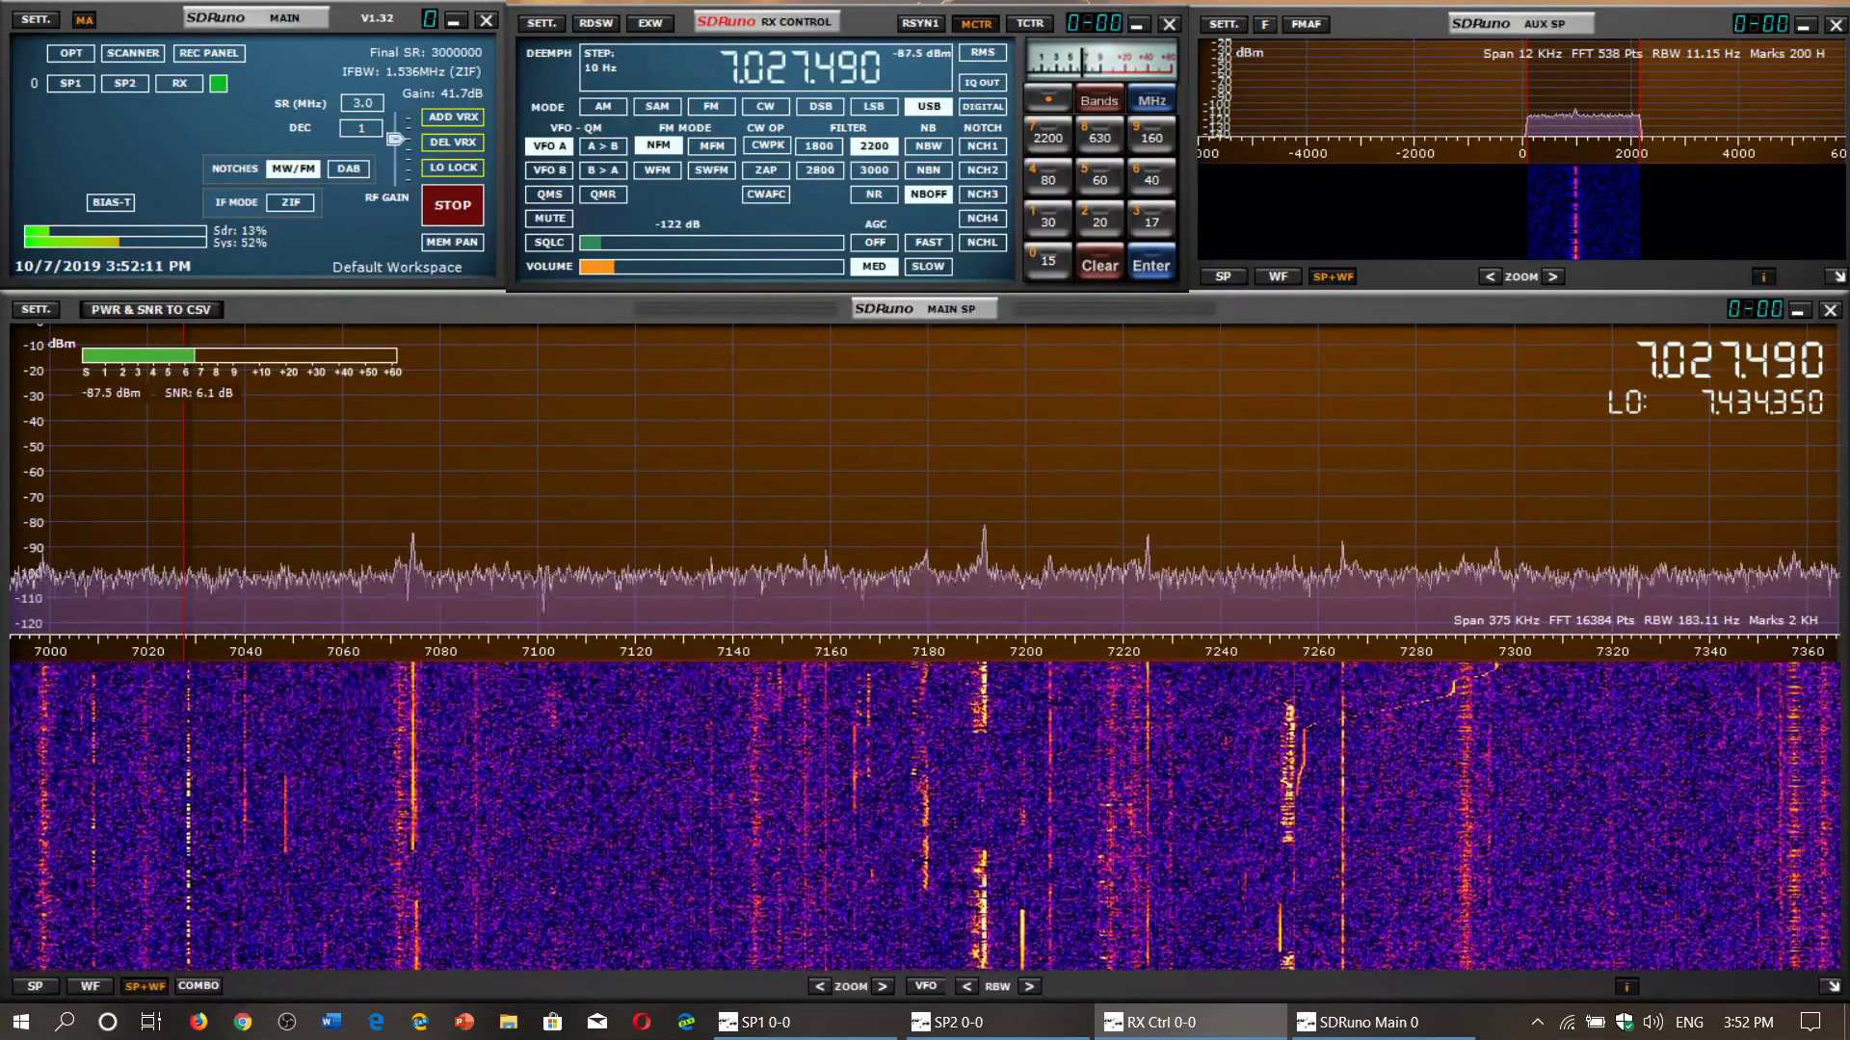
# Step: Tune to the 7074 kHz signal, fine-tune to 7.074310 MHz, and switch to LSB
pyautogui.click(413, 482)
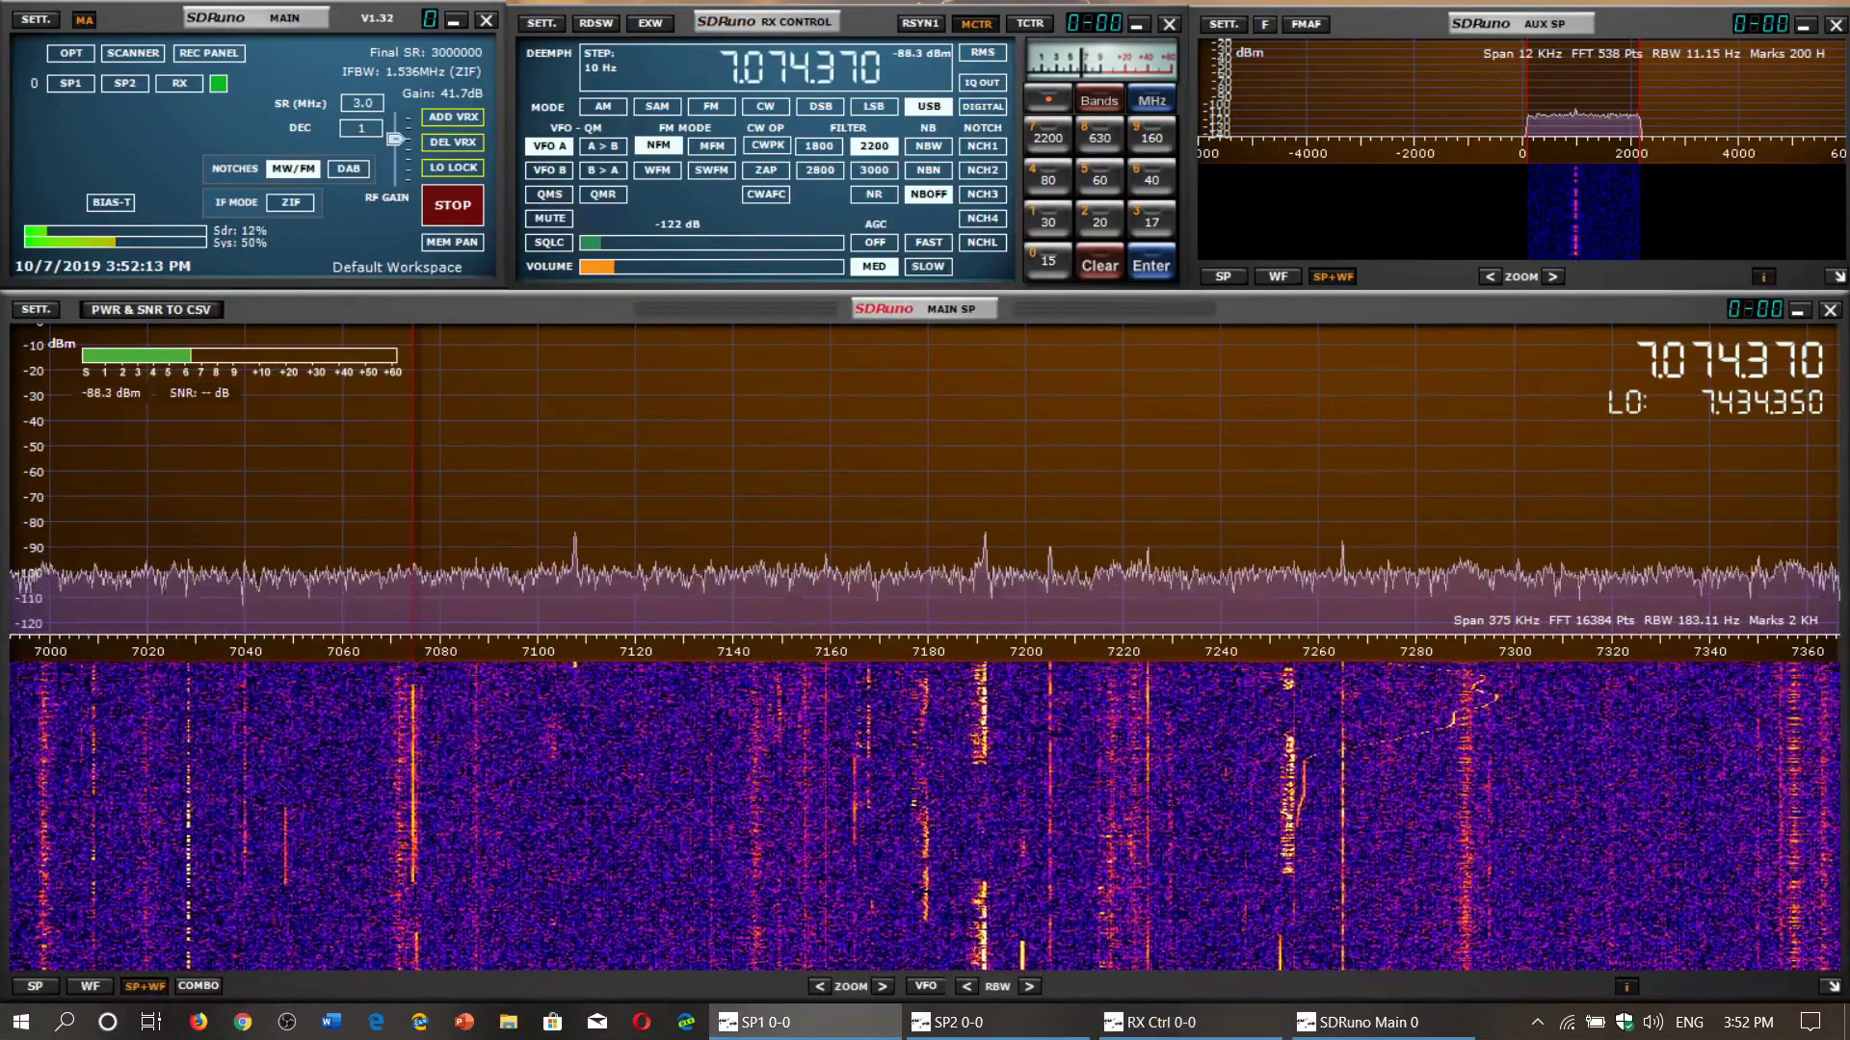
pyautogui.click(808, 105)
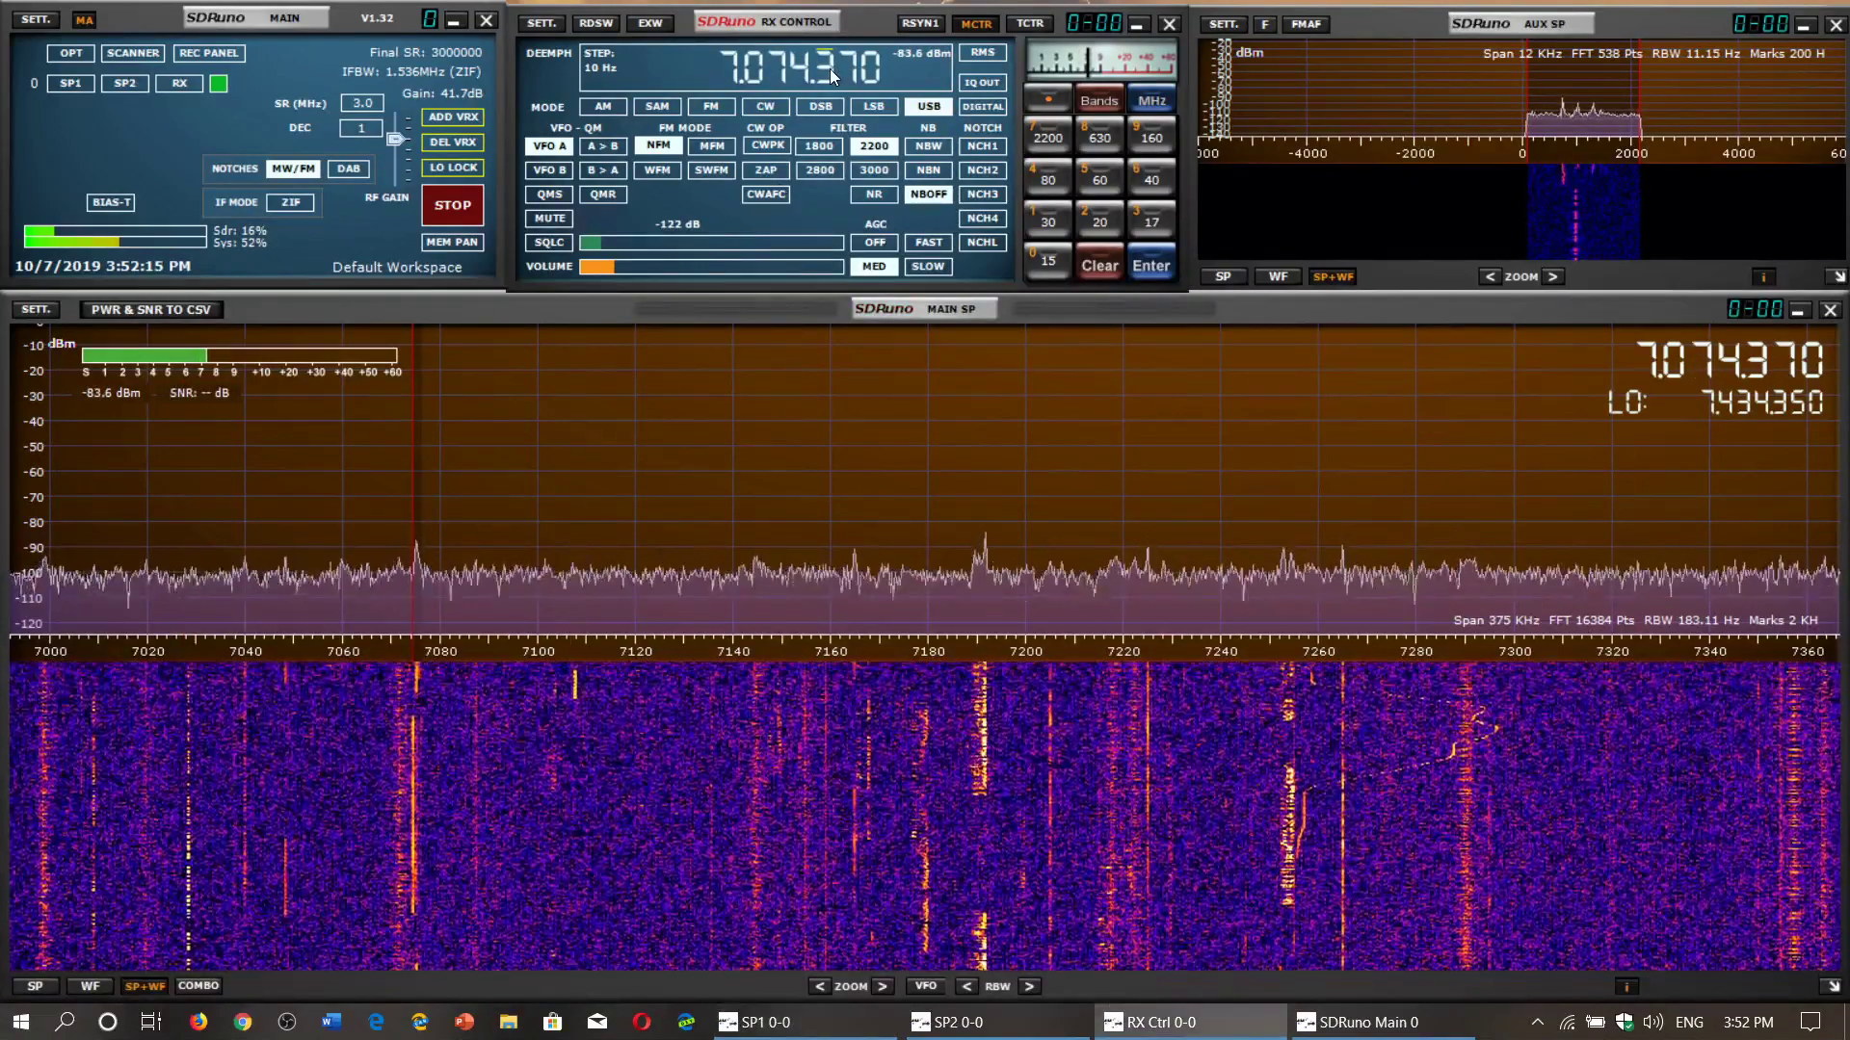
pyautogui.scroll(-6, 831, 68)
pyautogui.scroll(1, 829, 68)
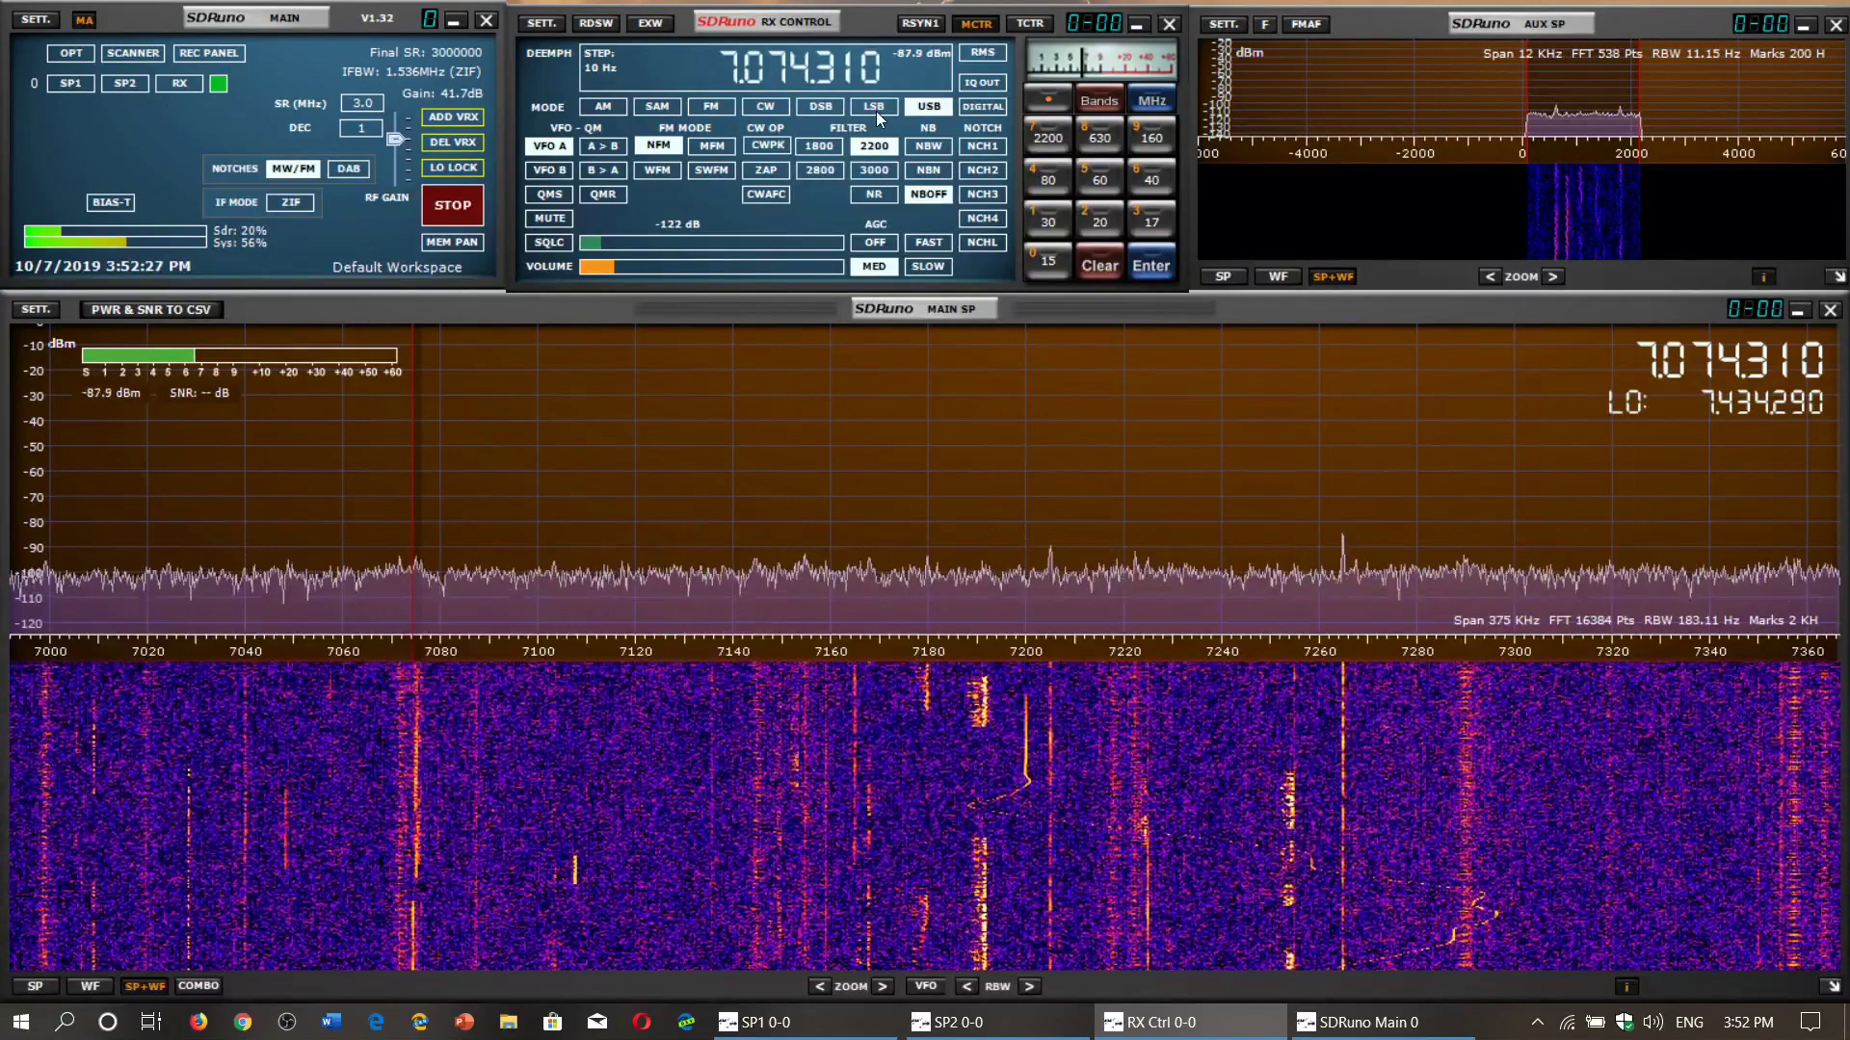
pyautogui.click(875, 109)
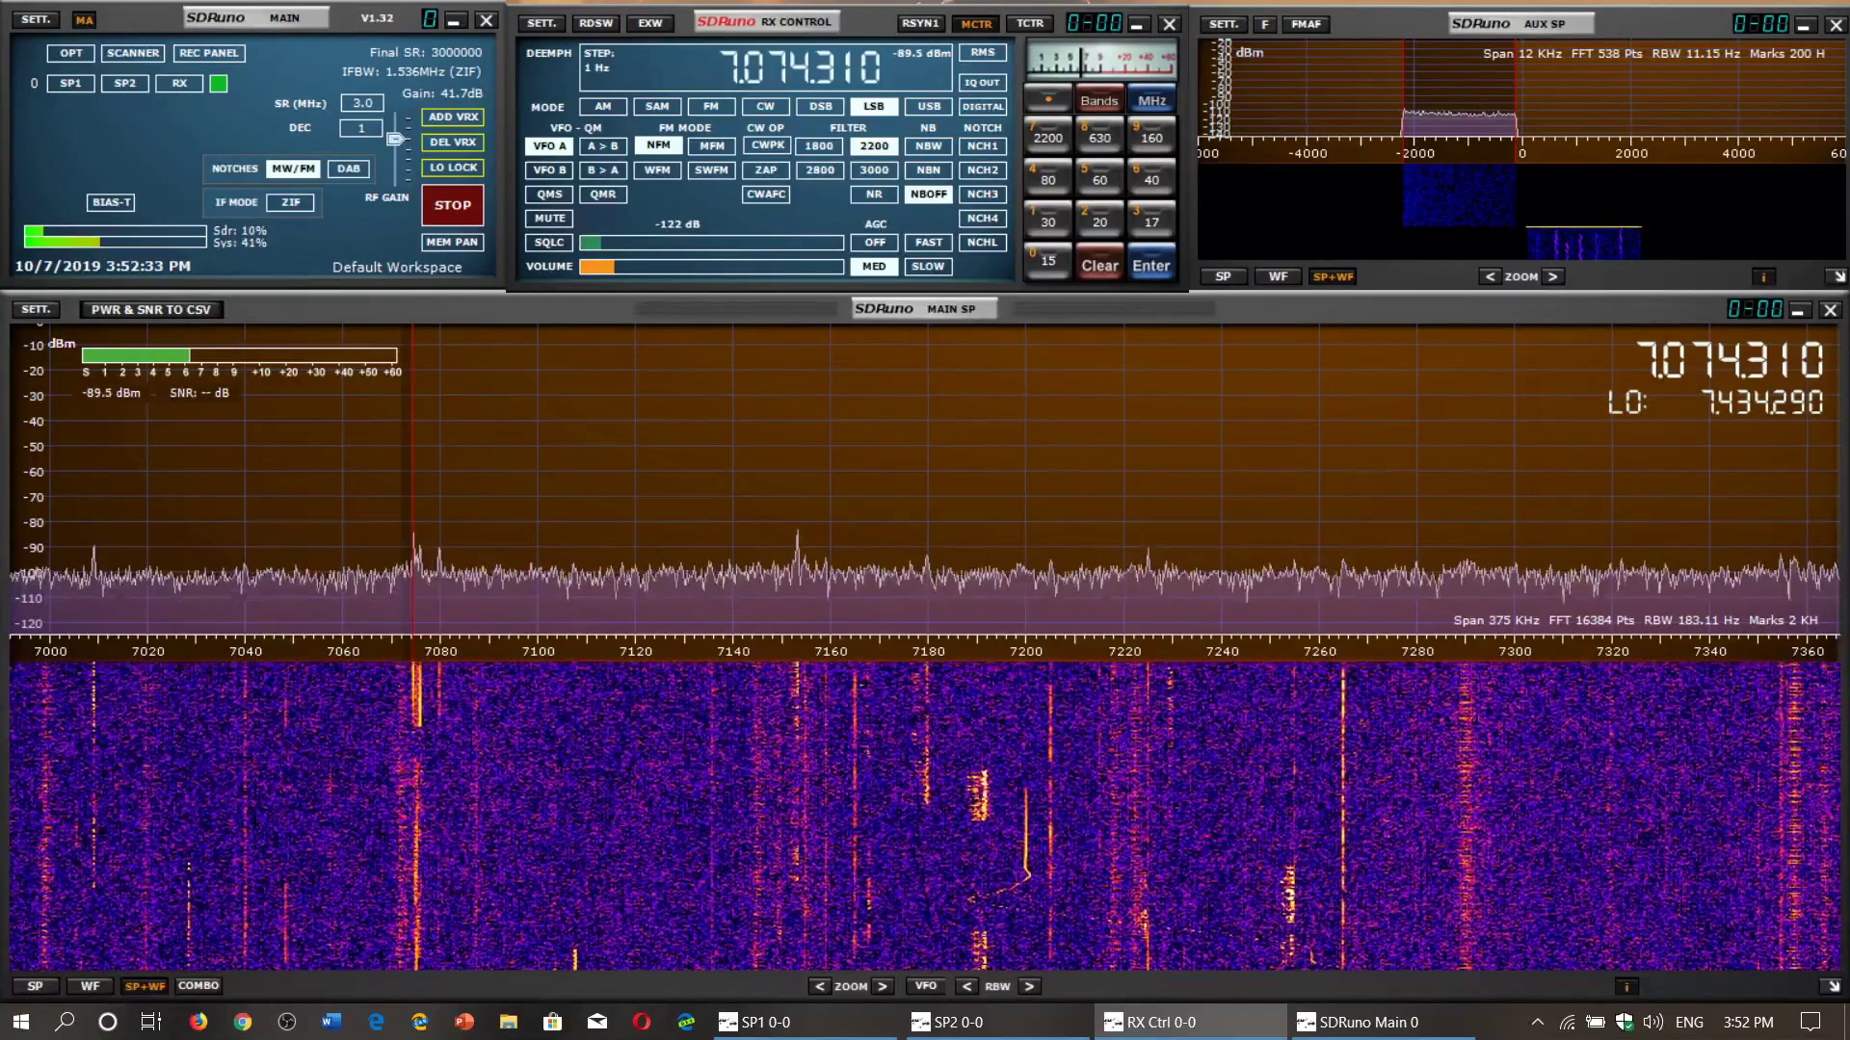
pyautogui.click(803, 541)
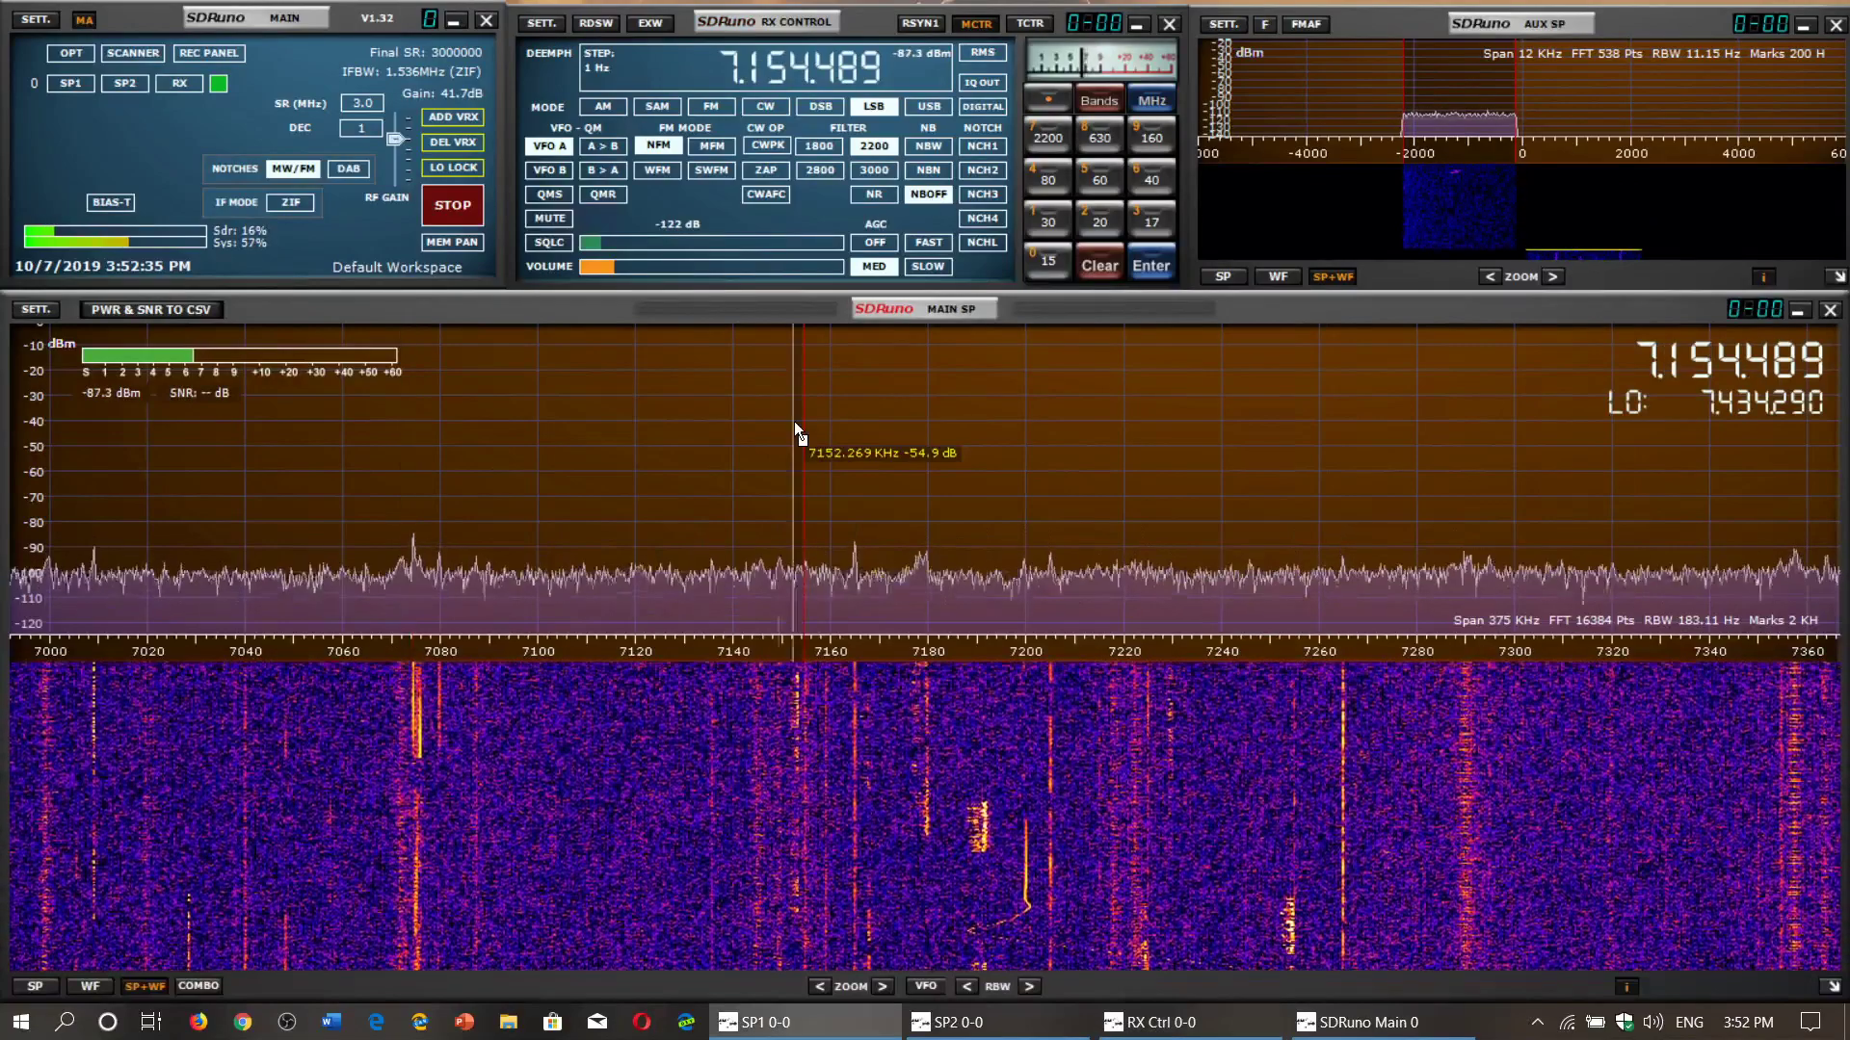
pyautogui.click(813, 50)
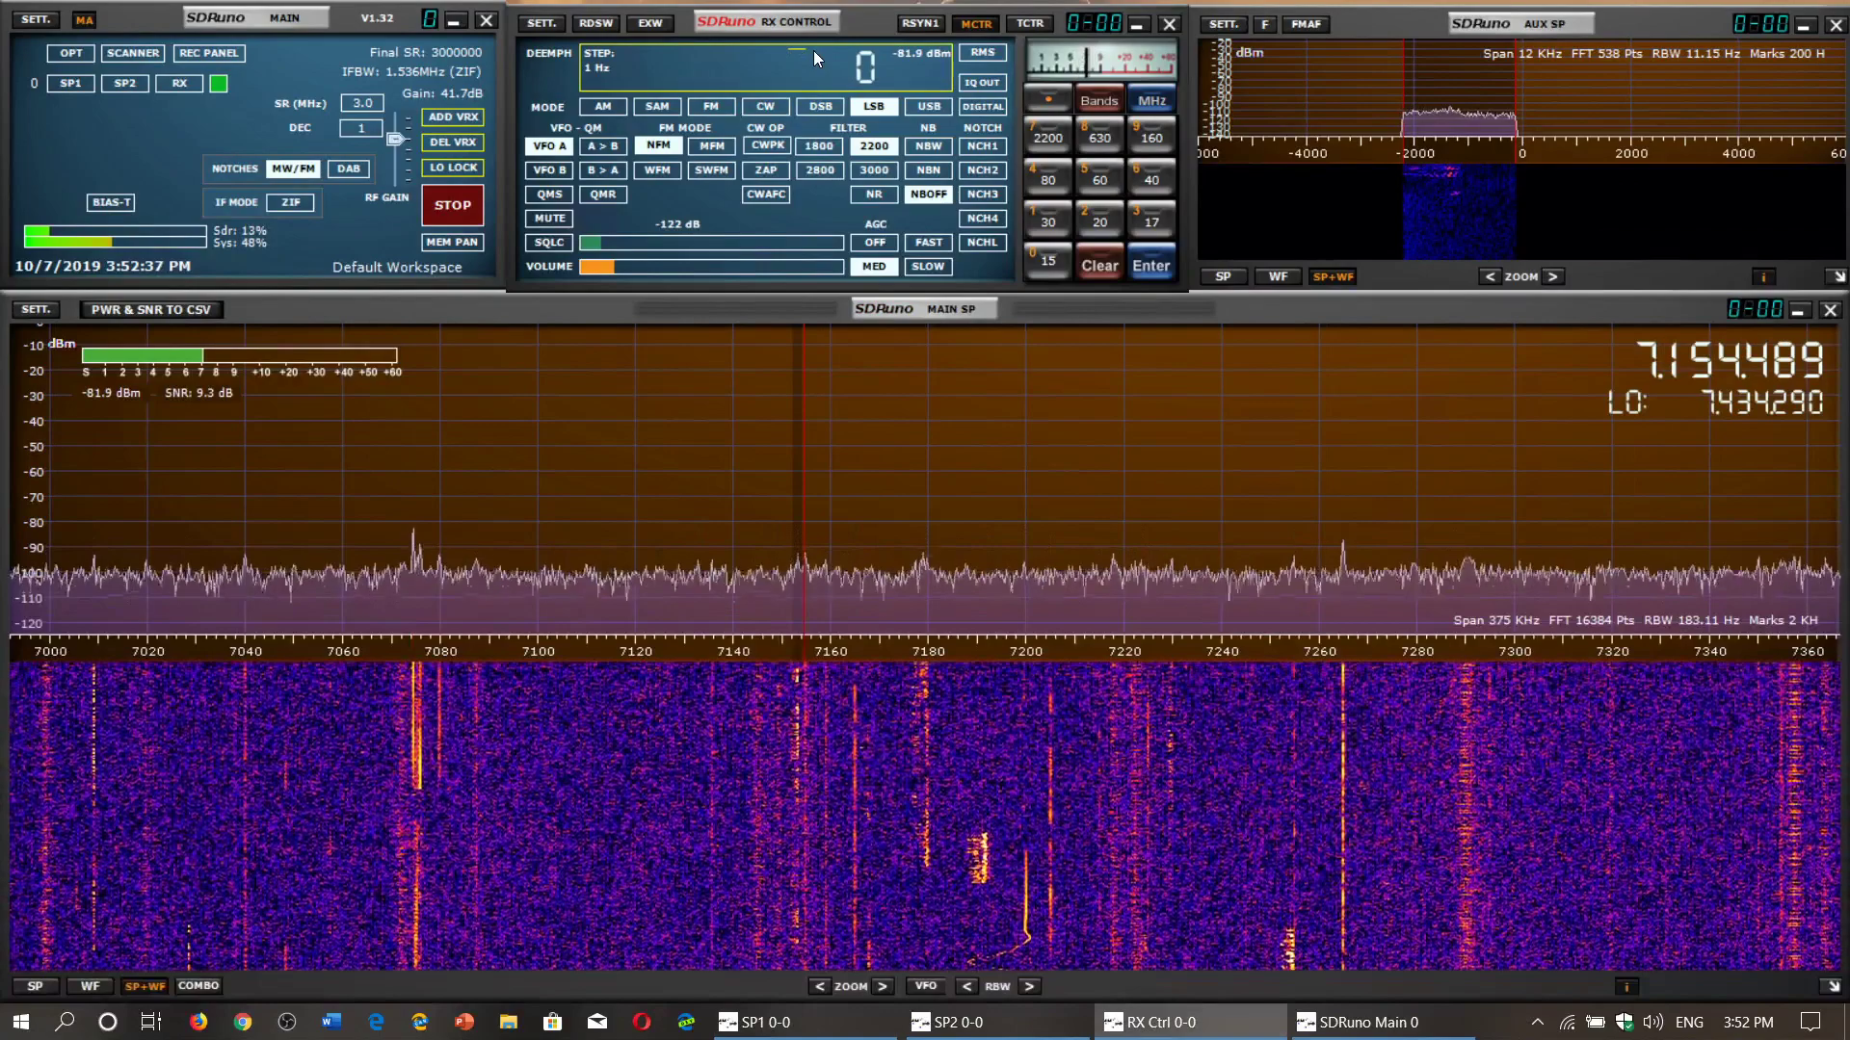
pyautogui.write('7154000')
pyautogui.press('Return')
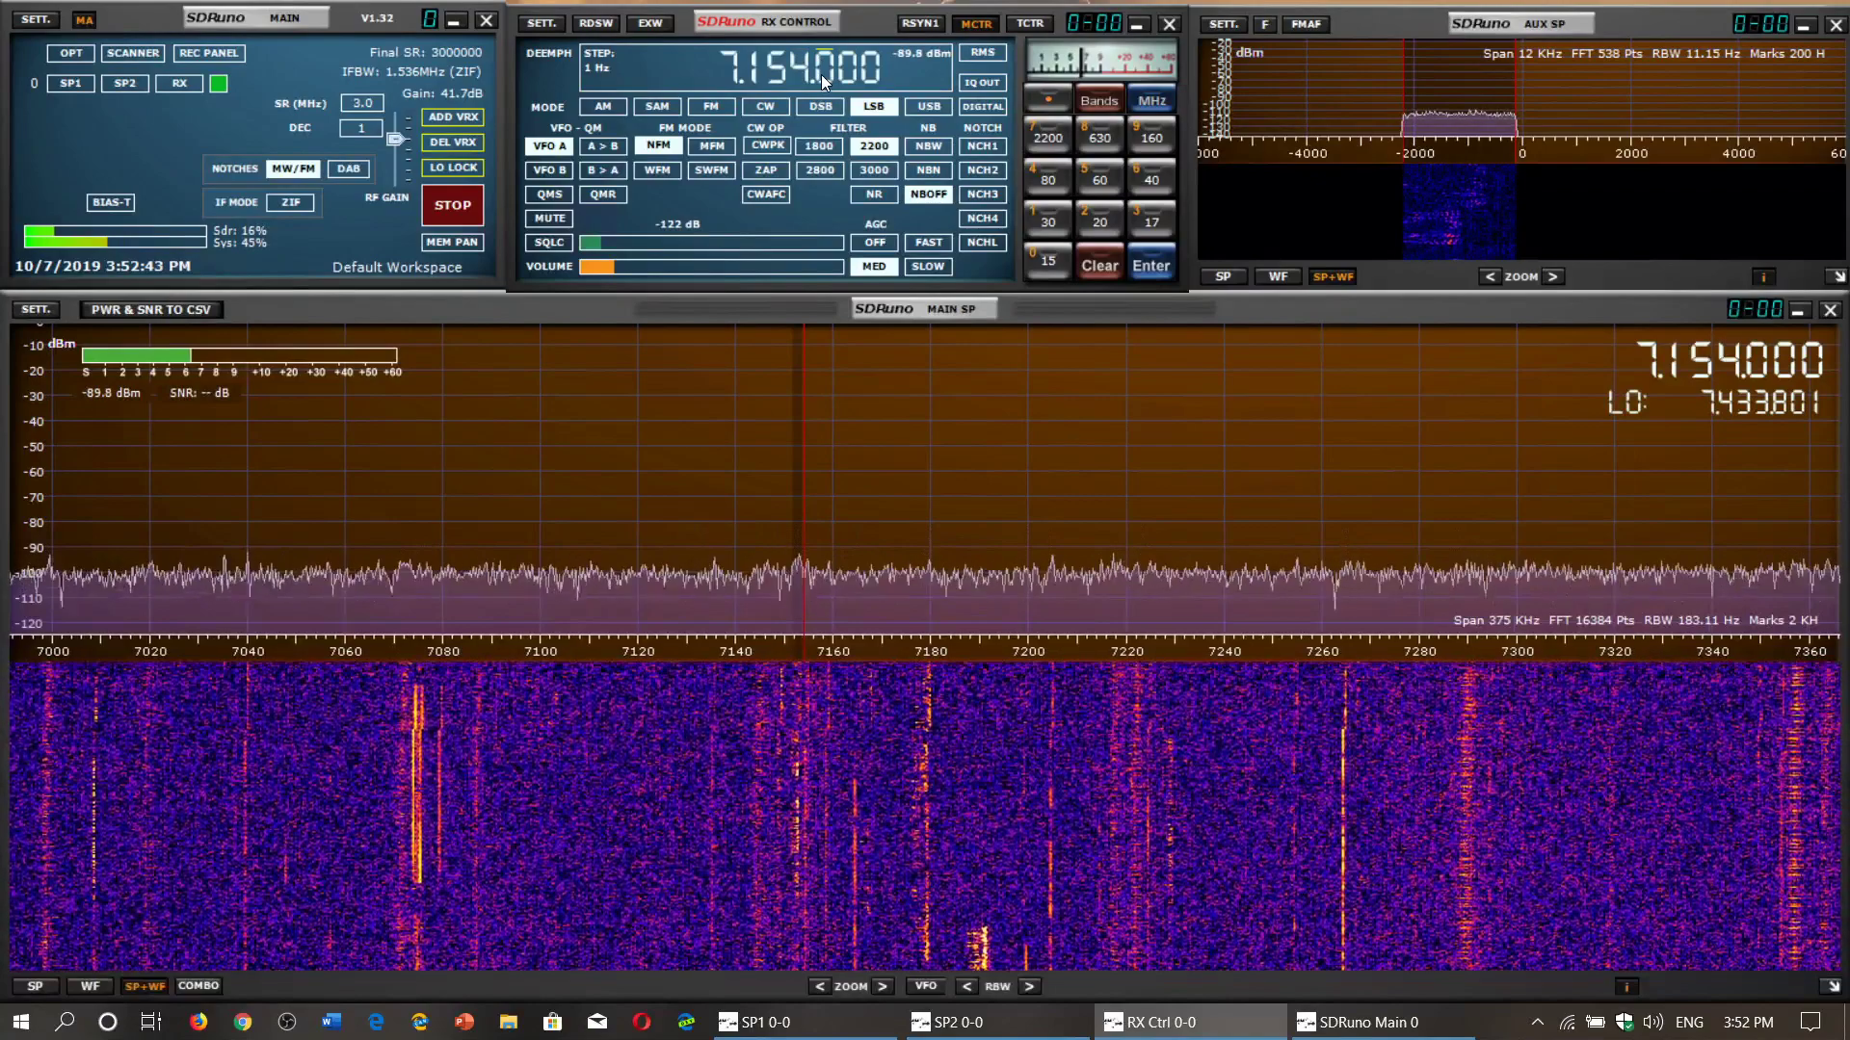
pyautogui.scroll(-2, 821, 74)
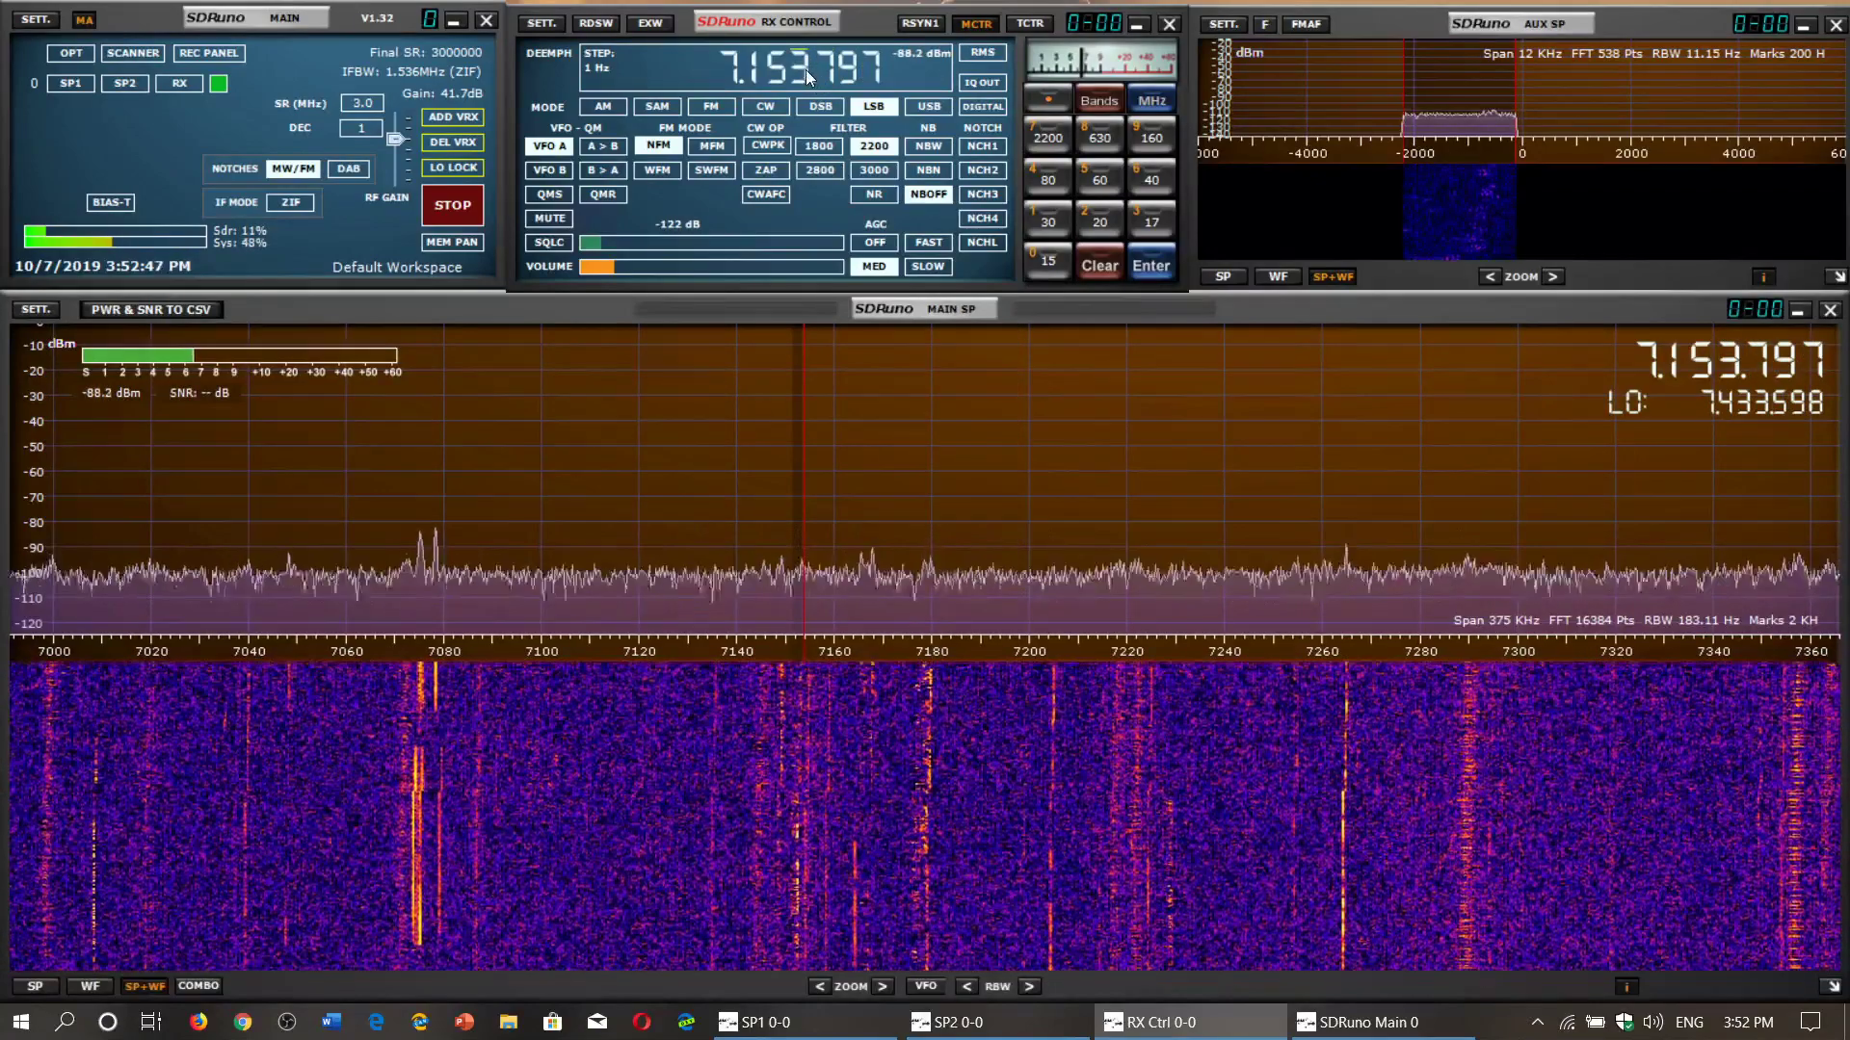
pyautogui.click(804, 69)
pyautogui.write('7000')
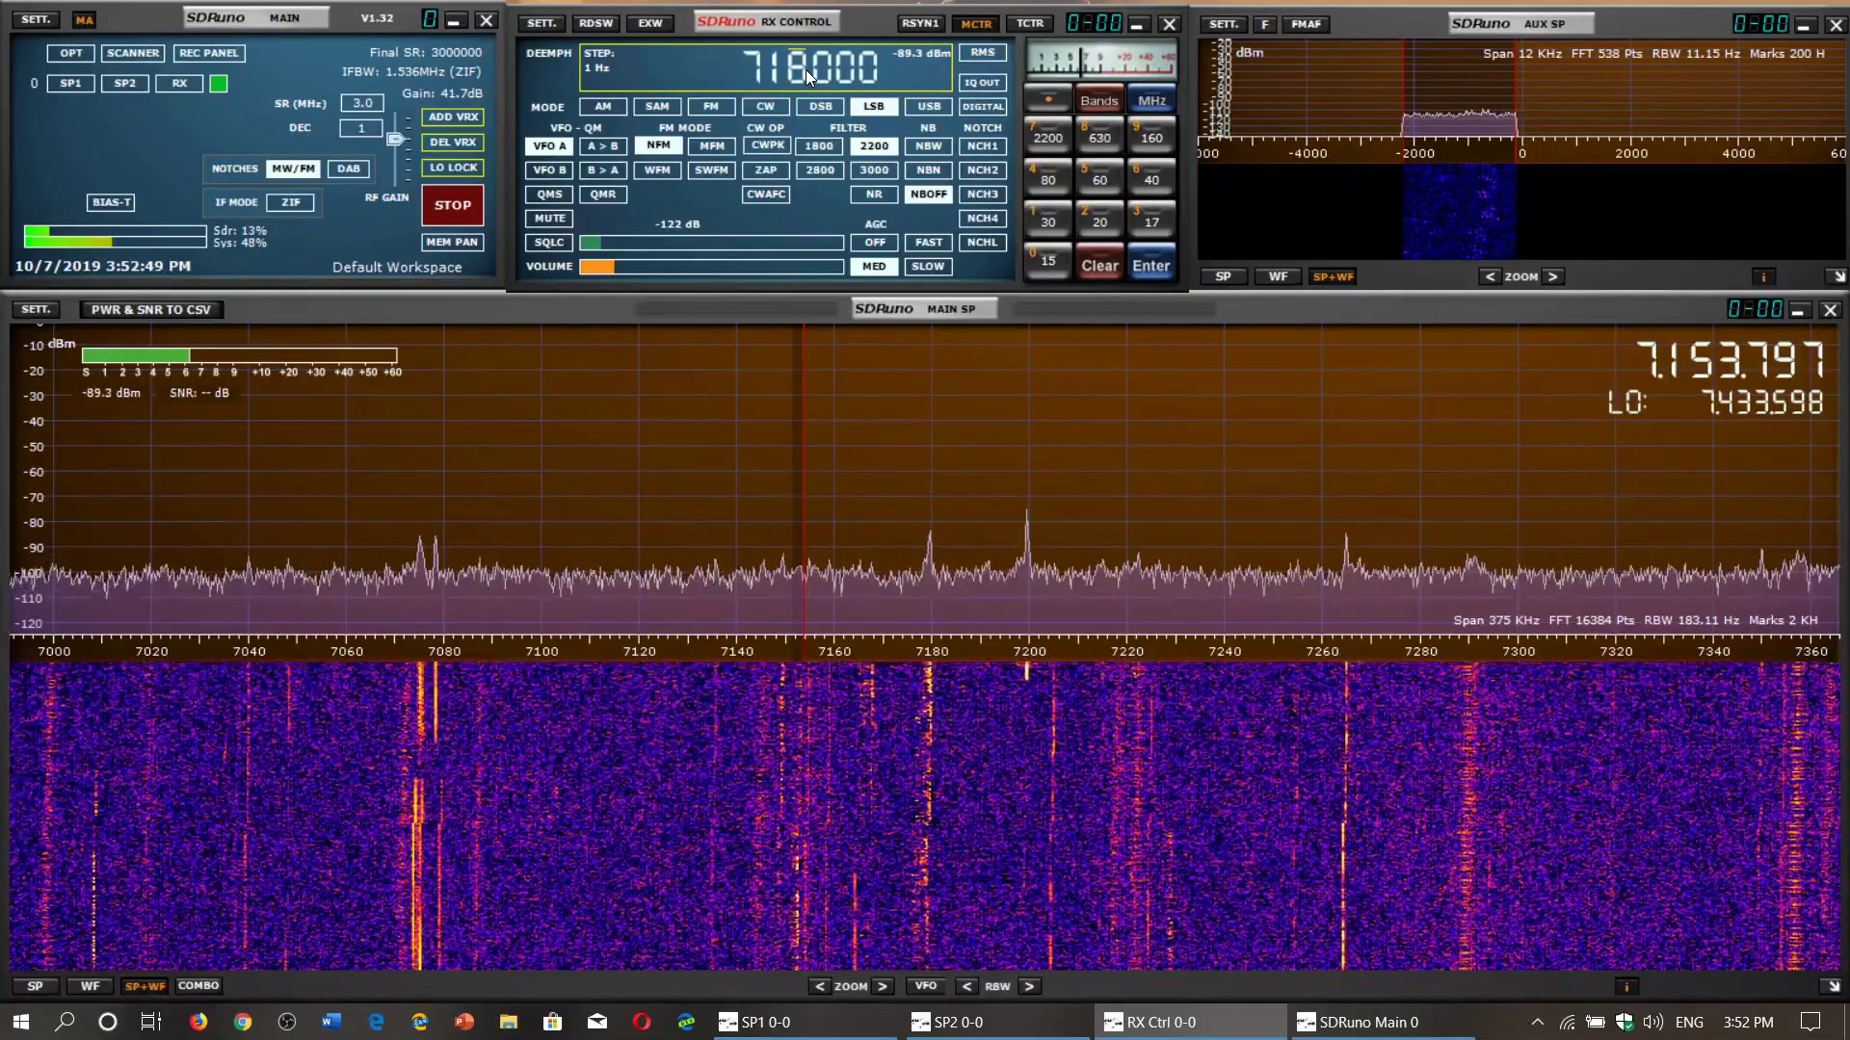
pyautogui.press('Return')
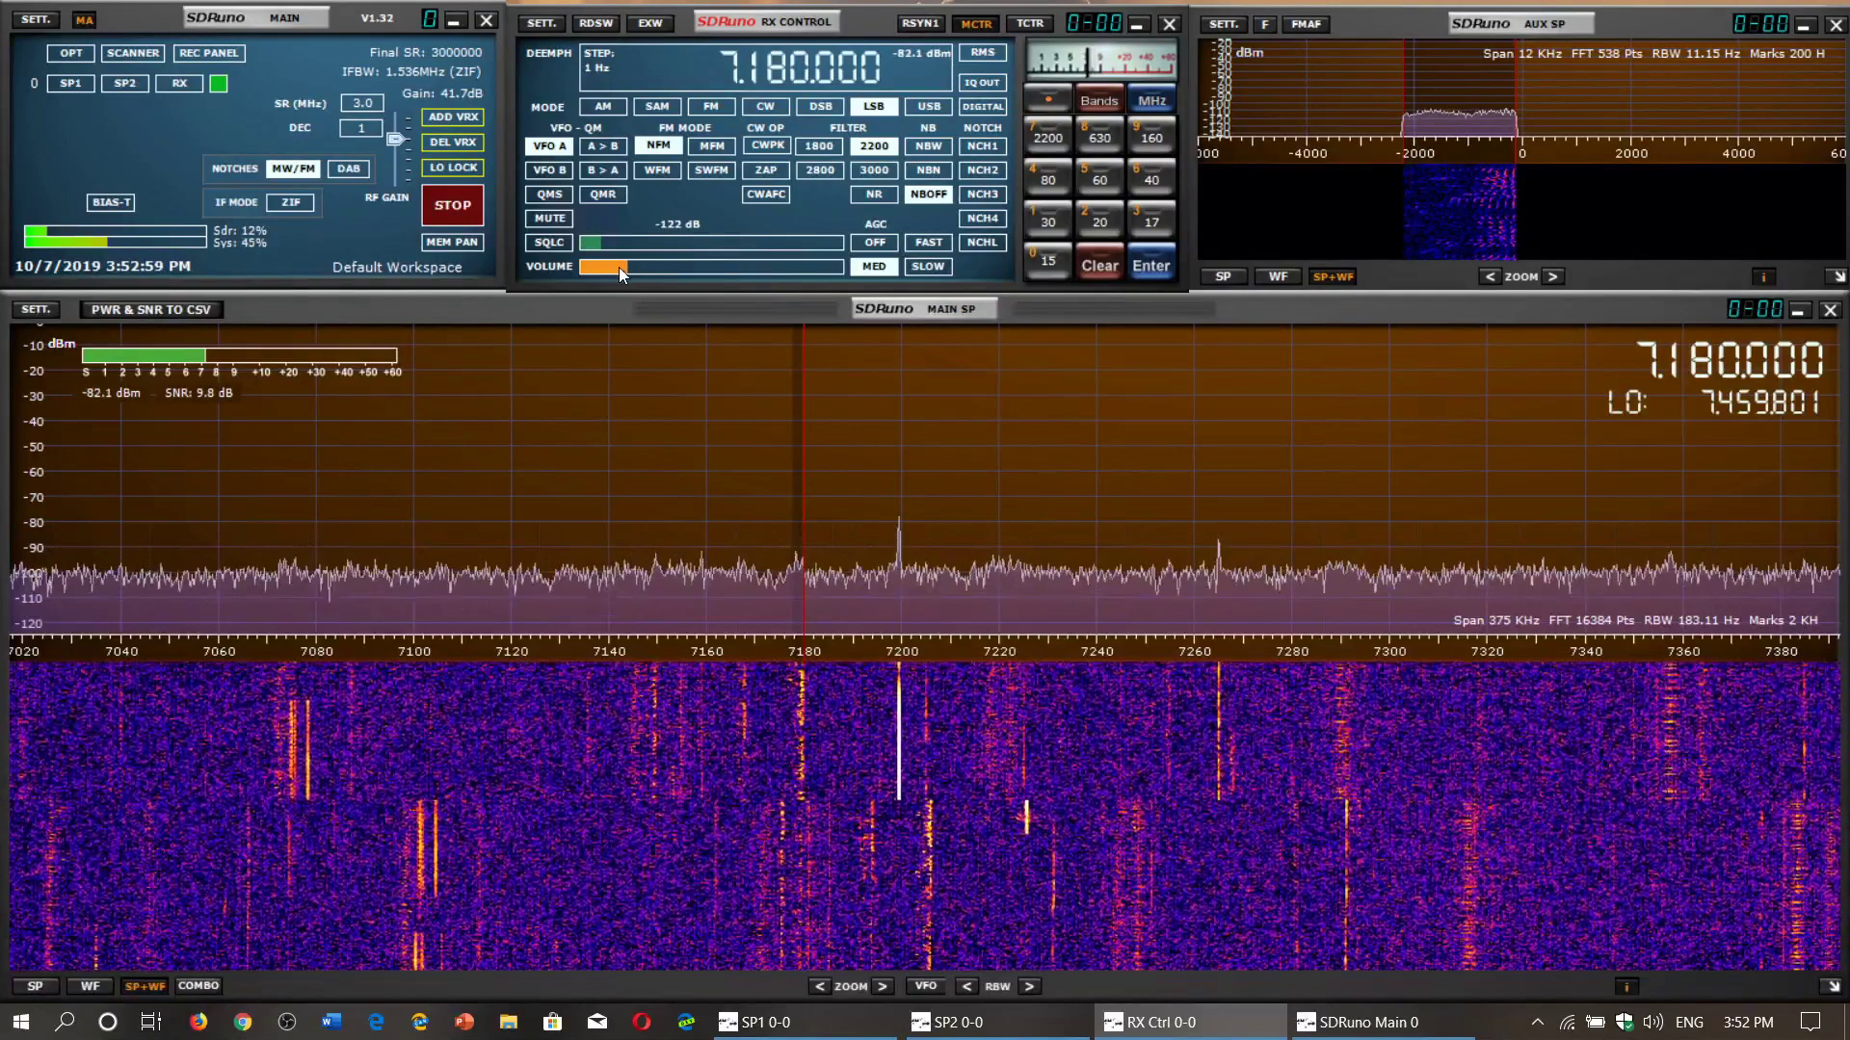
pyautogui.click(601, 268)
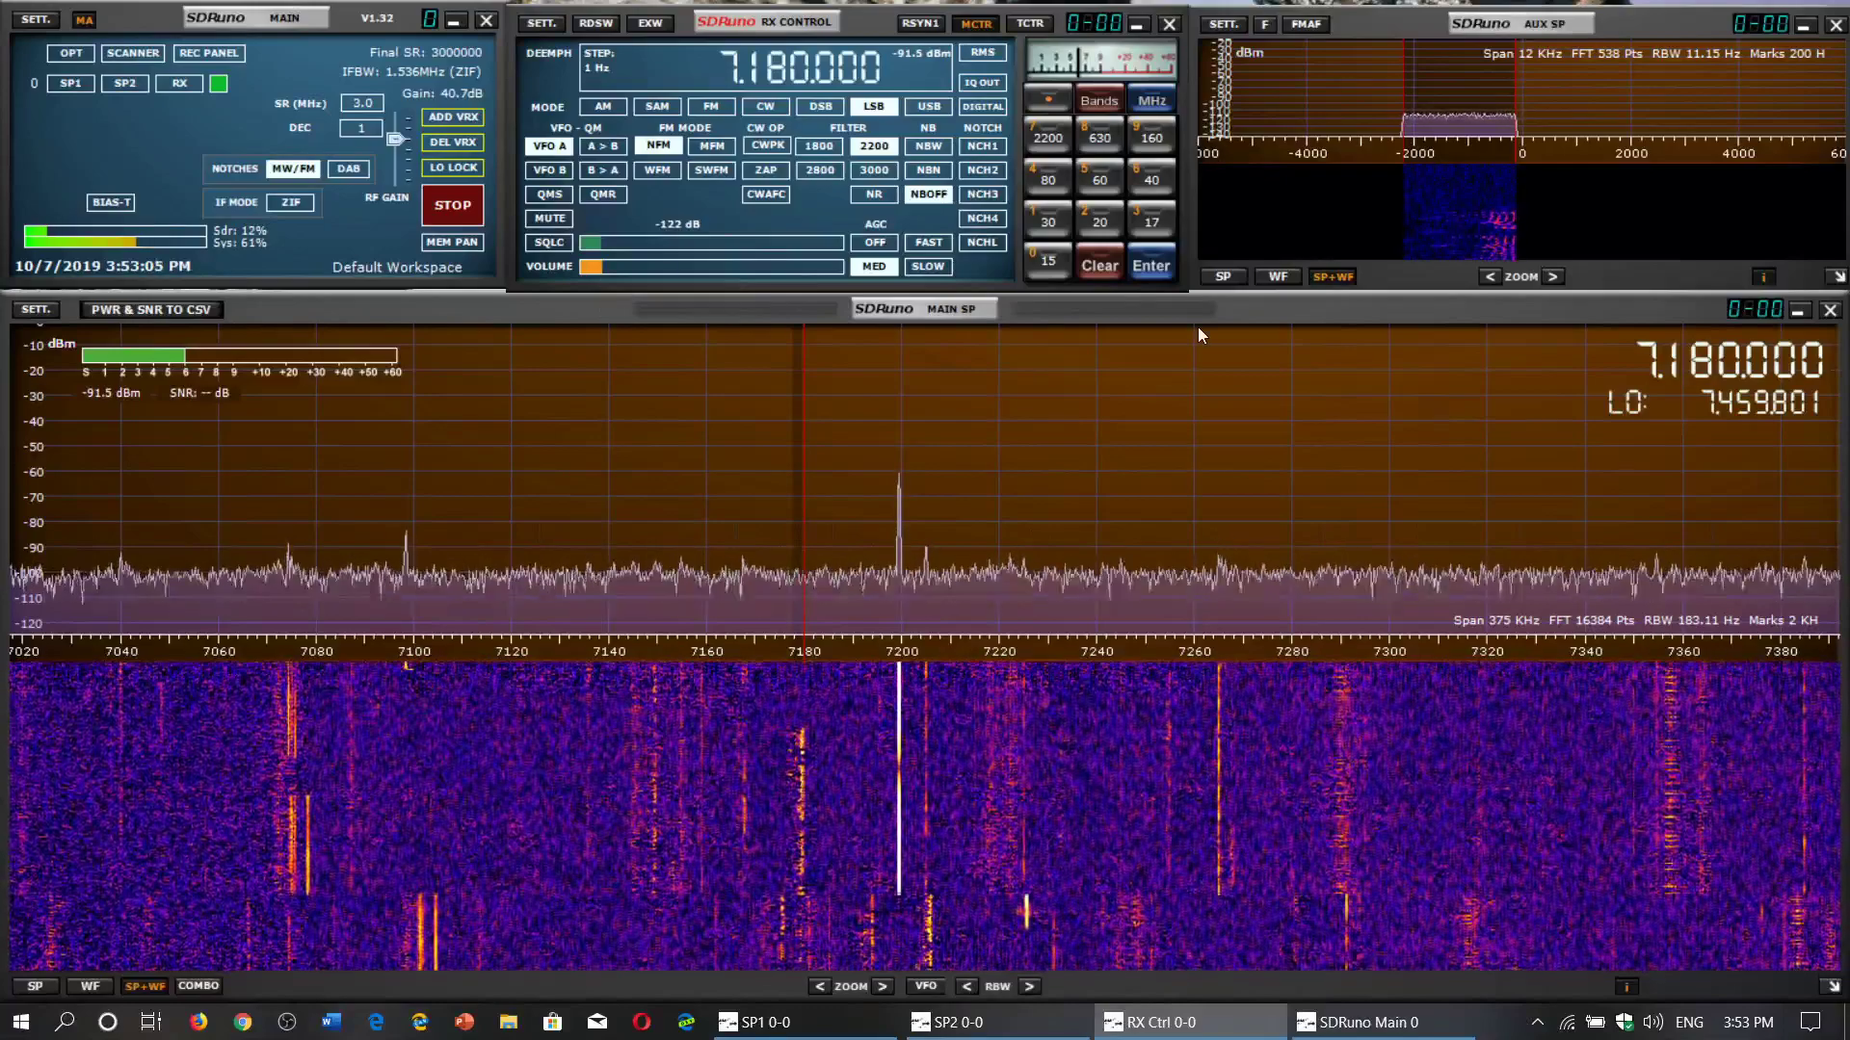
# Step: Tune to 7.265115 MHz in AM and shift the spectrum up to about 7200–7540 kHz
pyautogui.click(1219, 549)
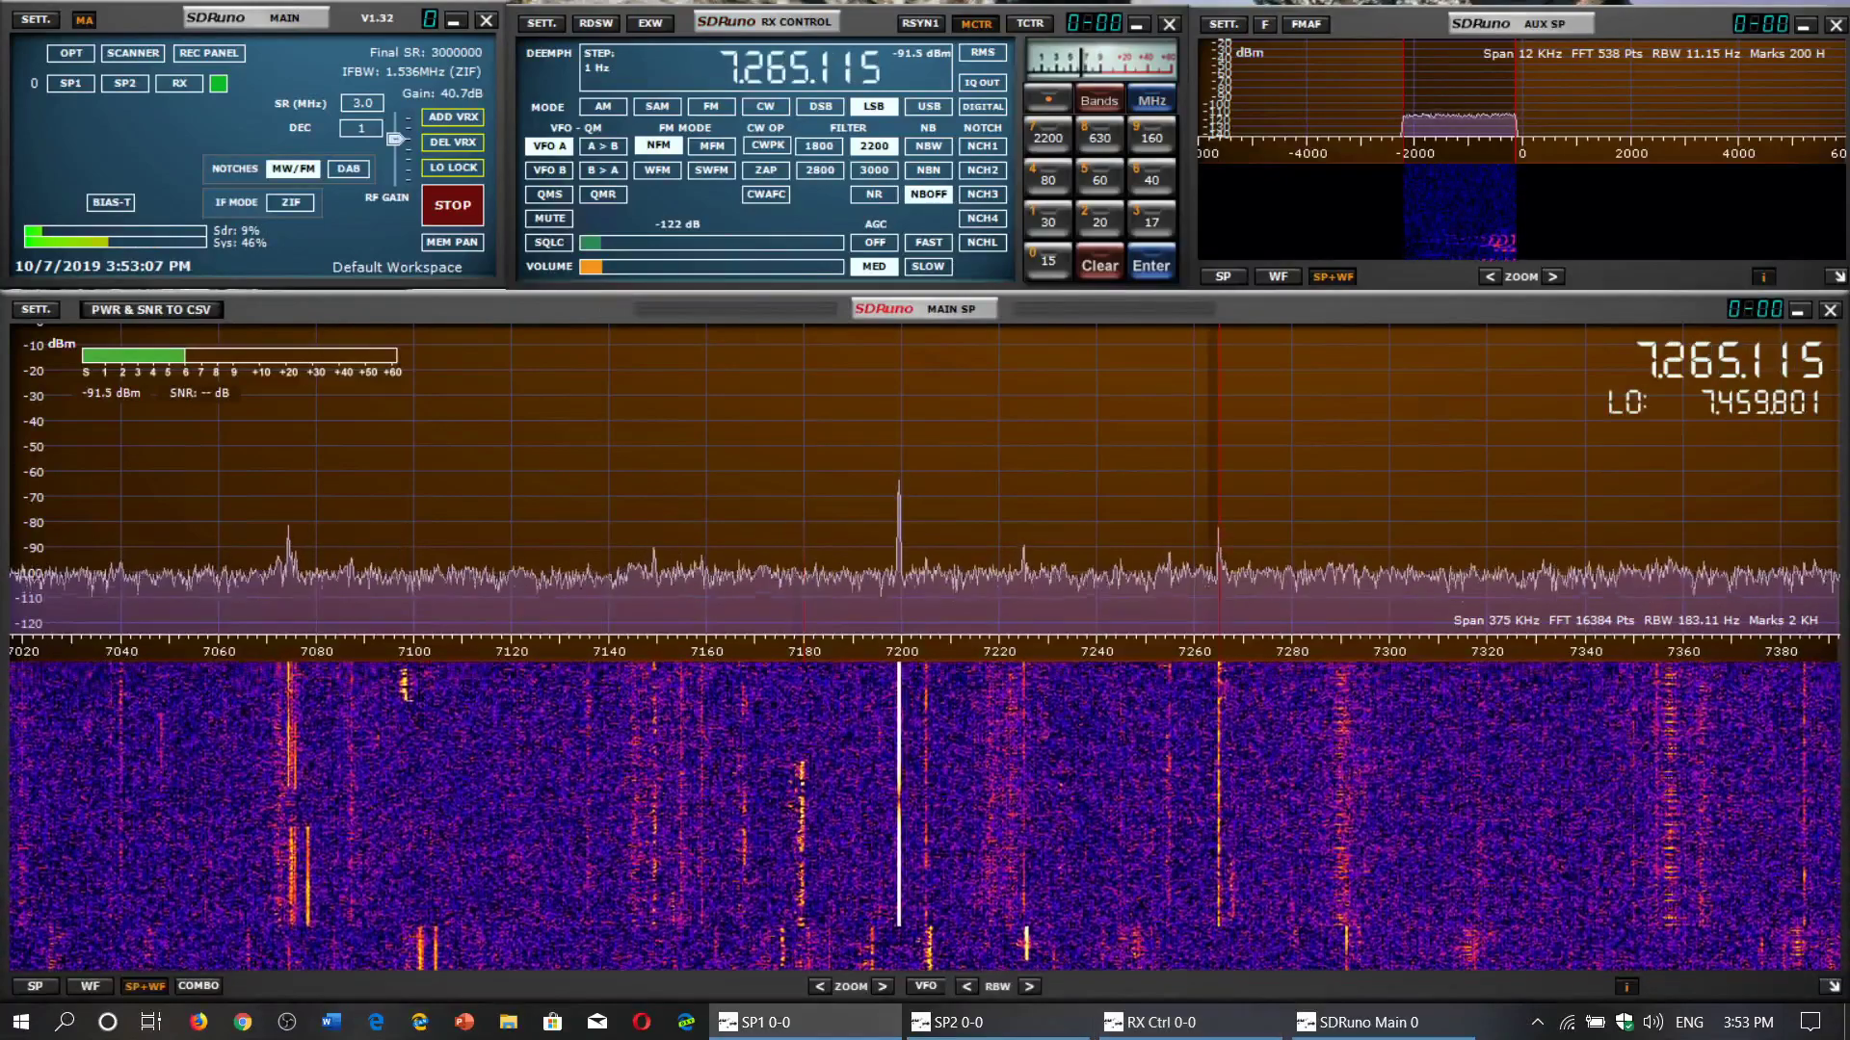
pyautogui.click(825, 70)
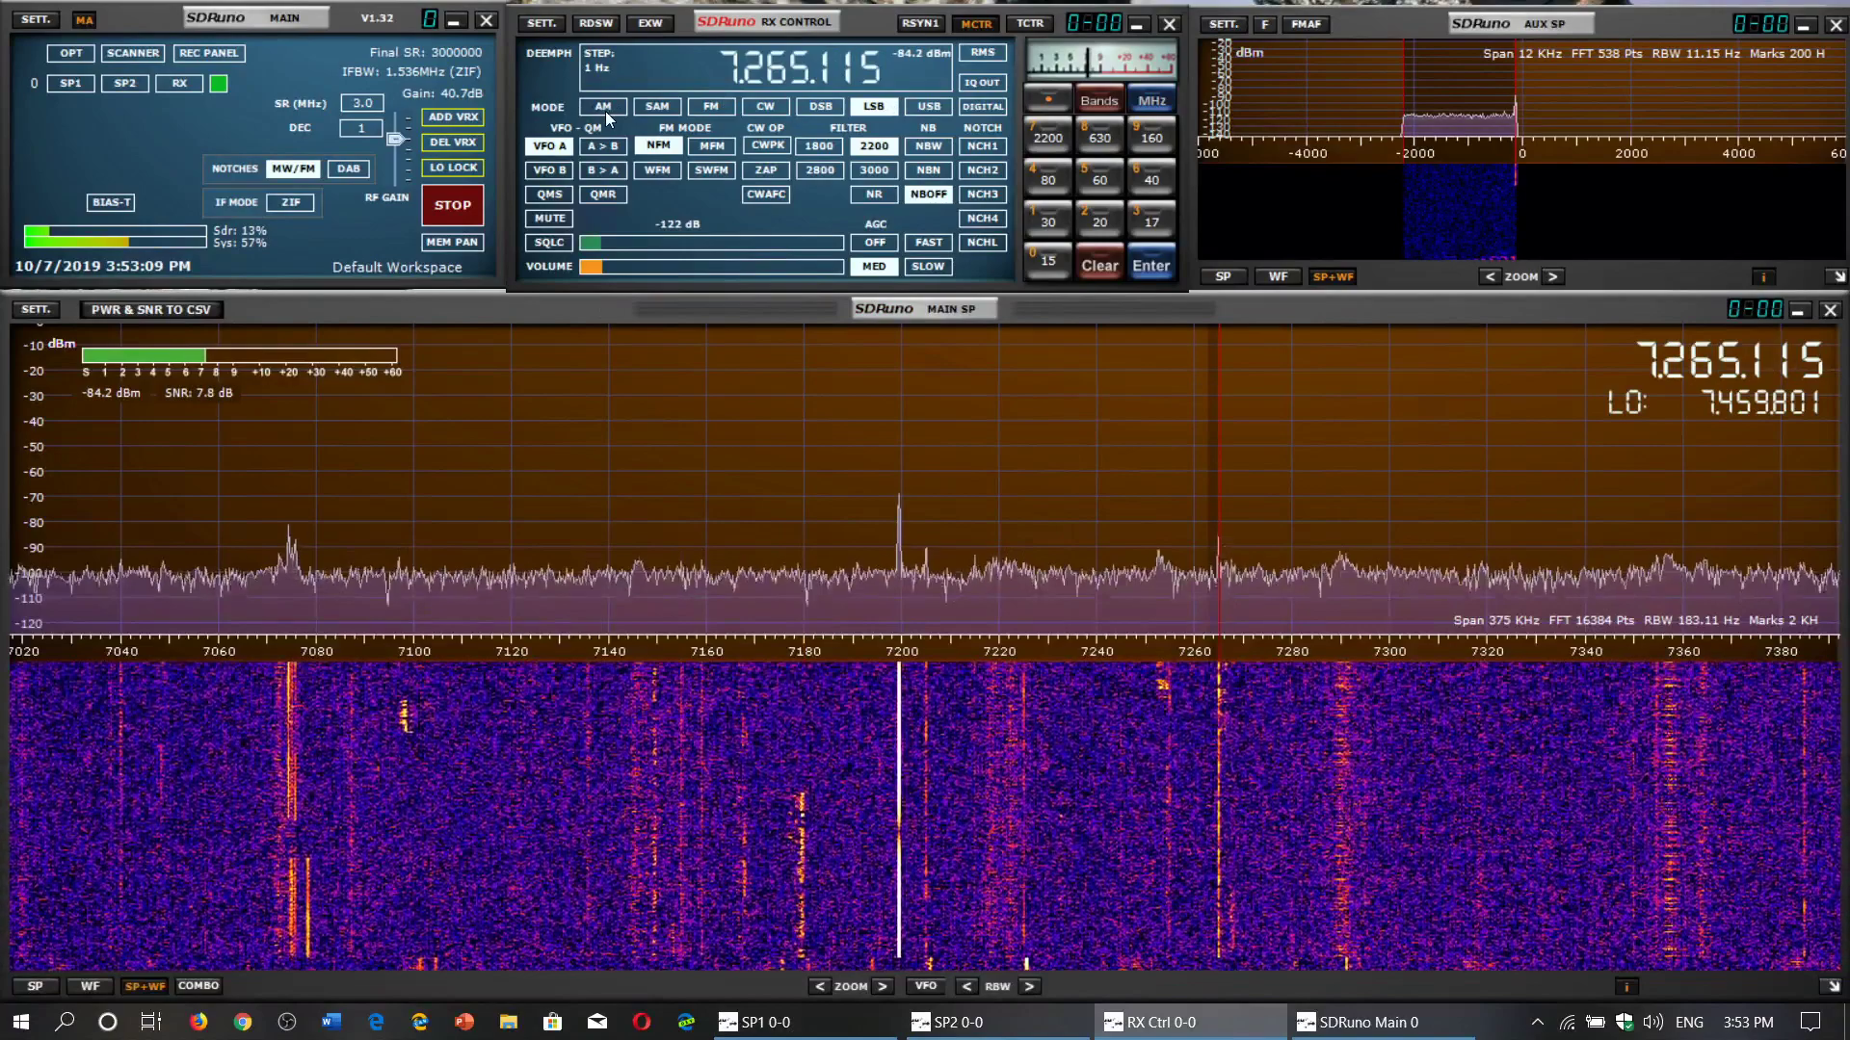
pyautogui.click(611, 108)
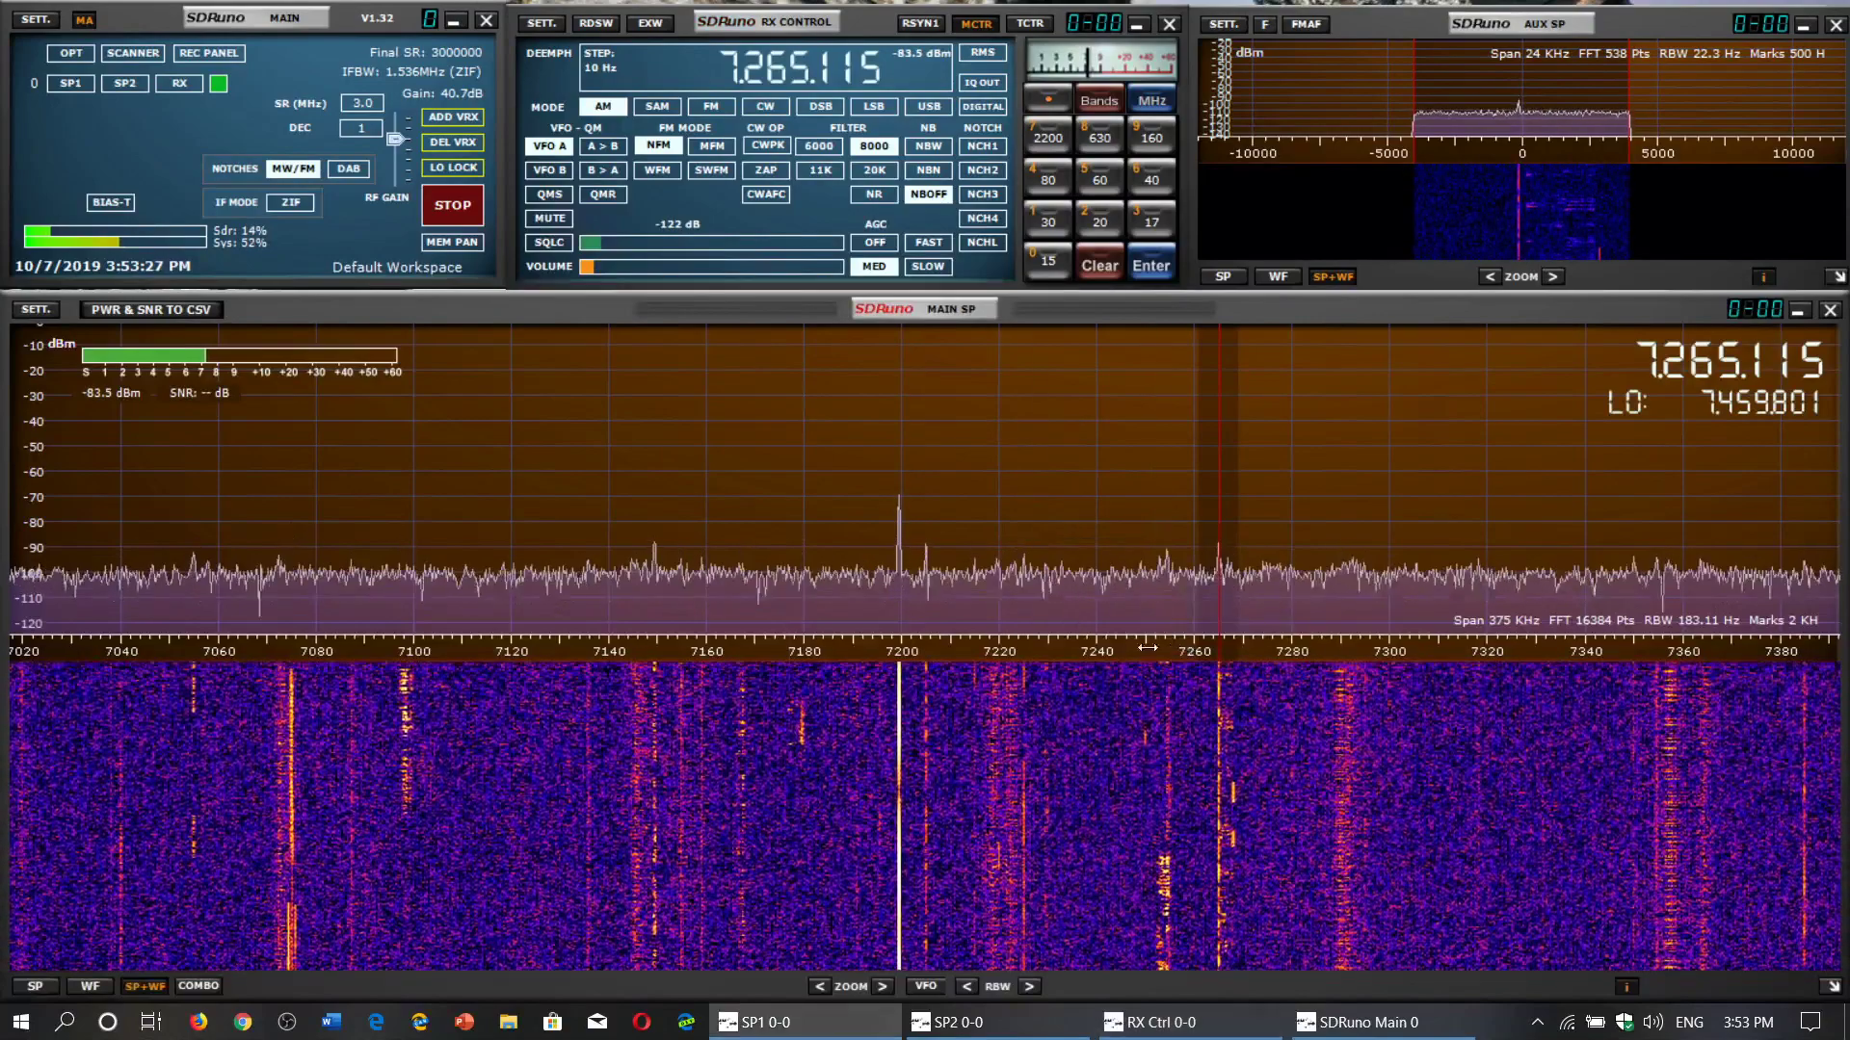
pyautogui.moveTo(1184, 652); pyautogui.dragTo(393, 629)
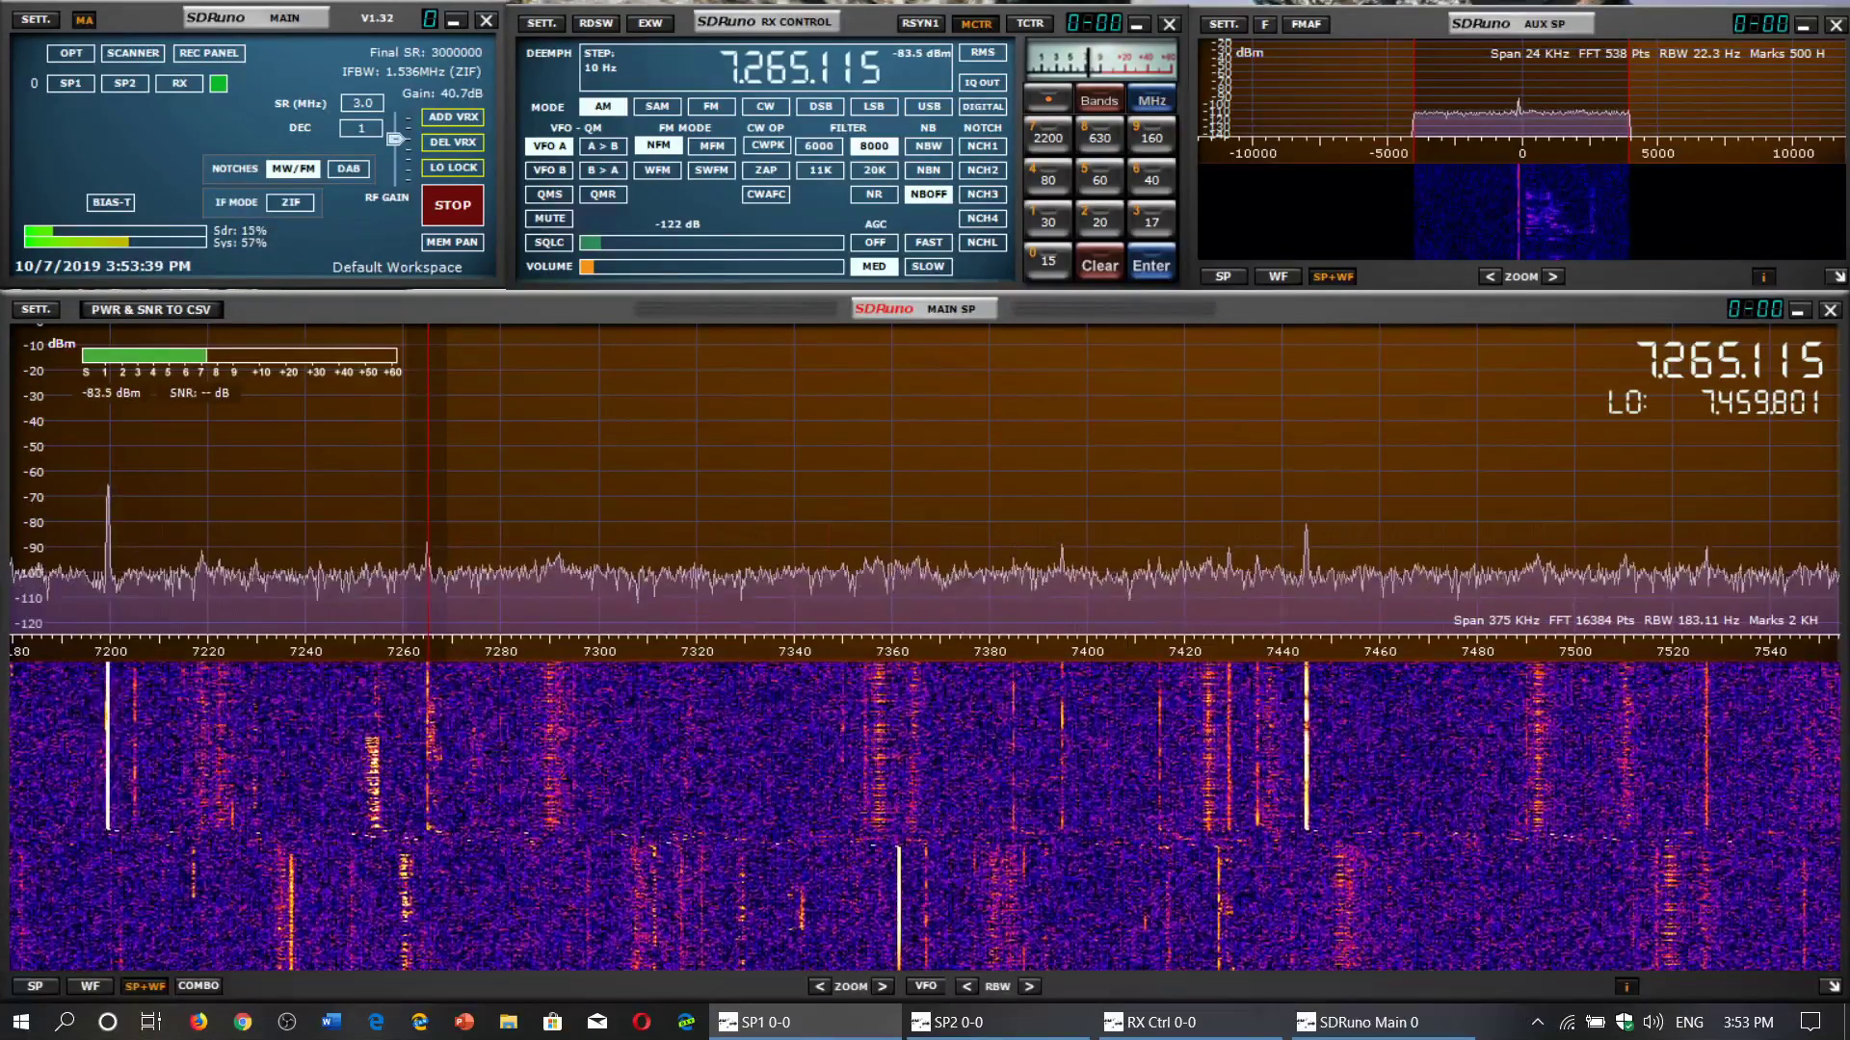
# Step: Tune to the strong signal at 7.445 MHz
pyautogui.click(1307, 540)
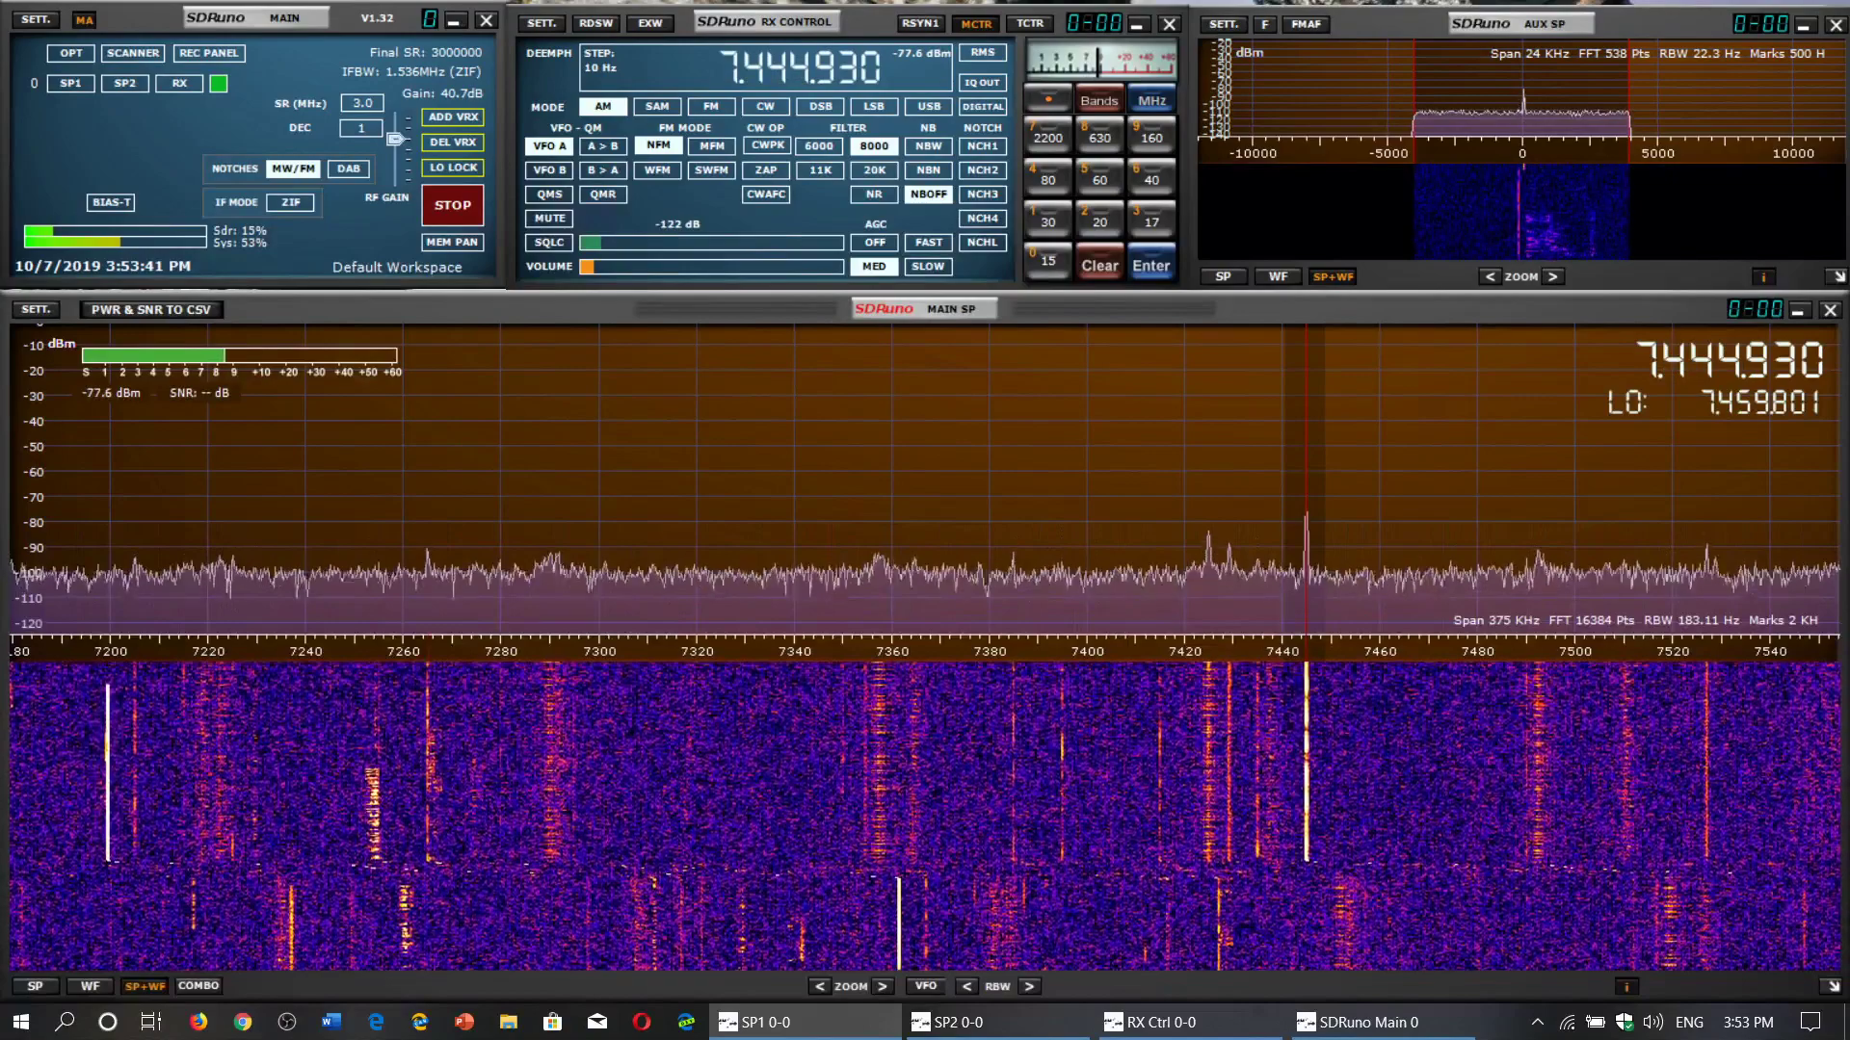
pyautogui.click(822, 73)
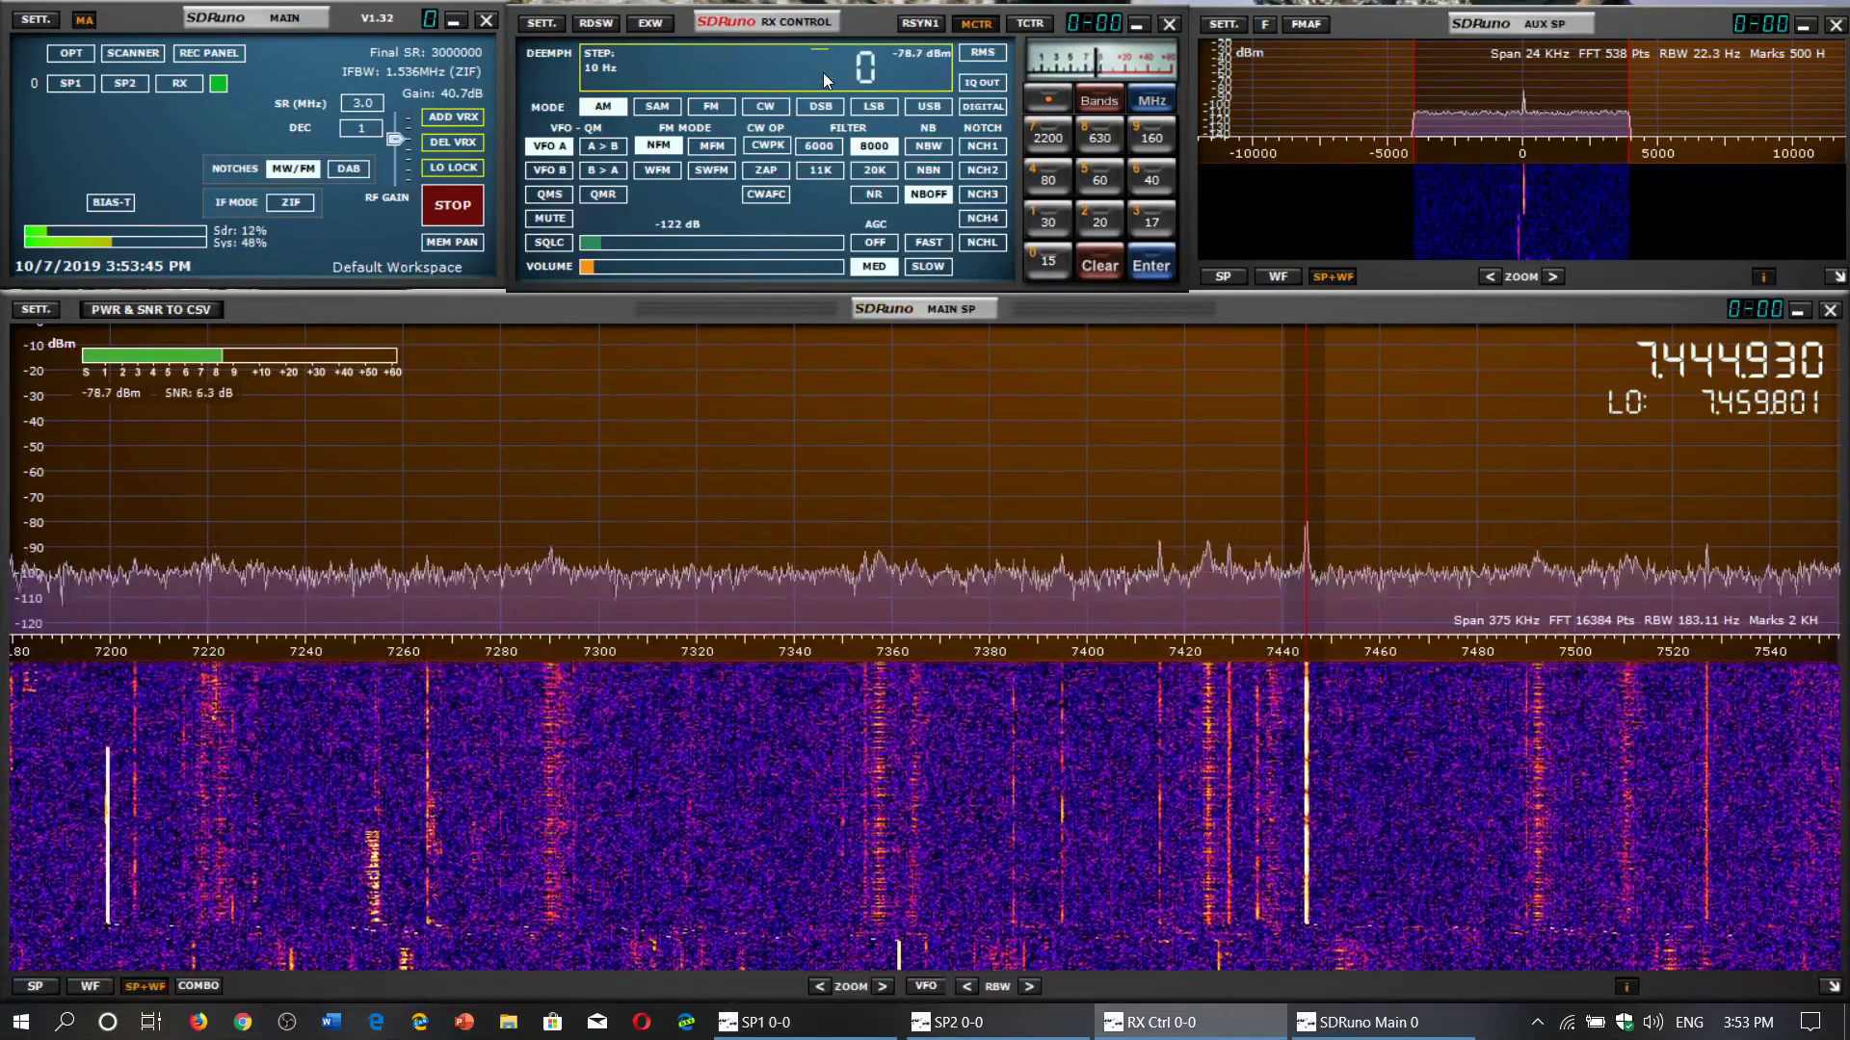
pyautogui.write('7.445.000')
pyautogui.press('Return')
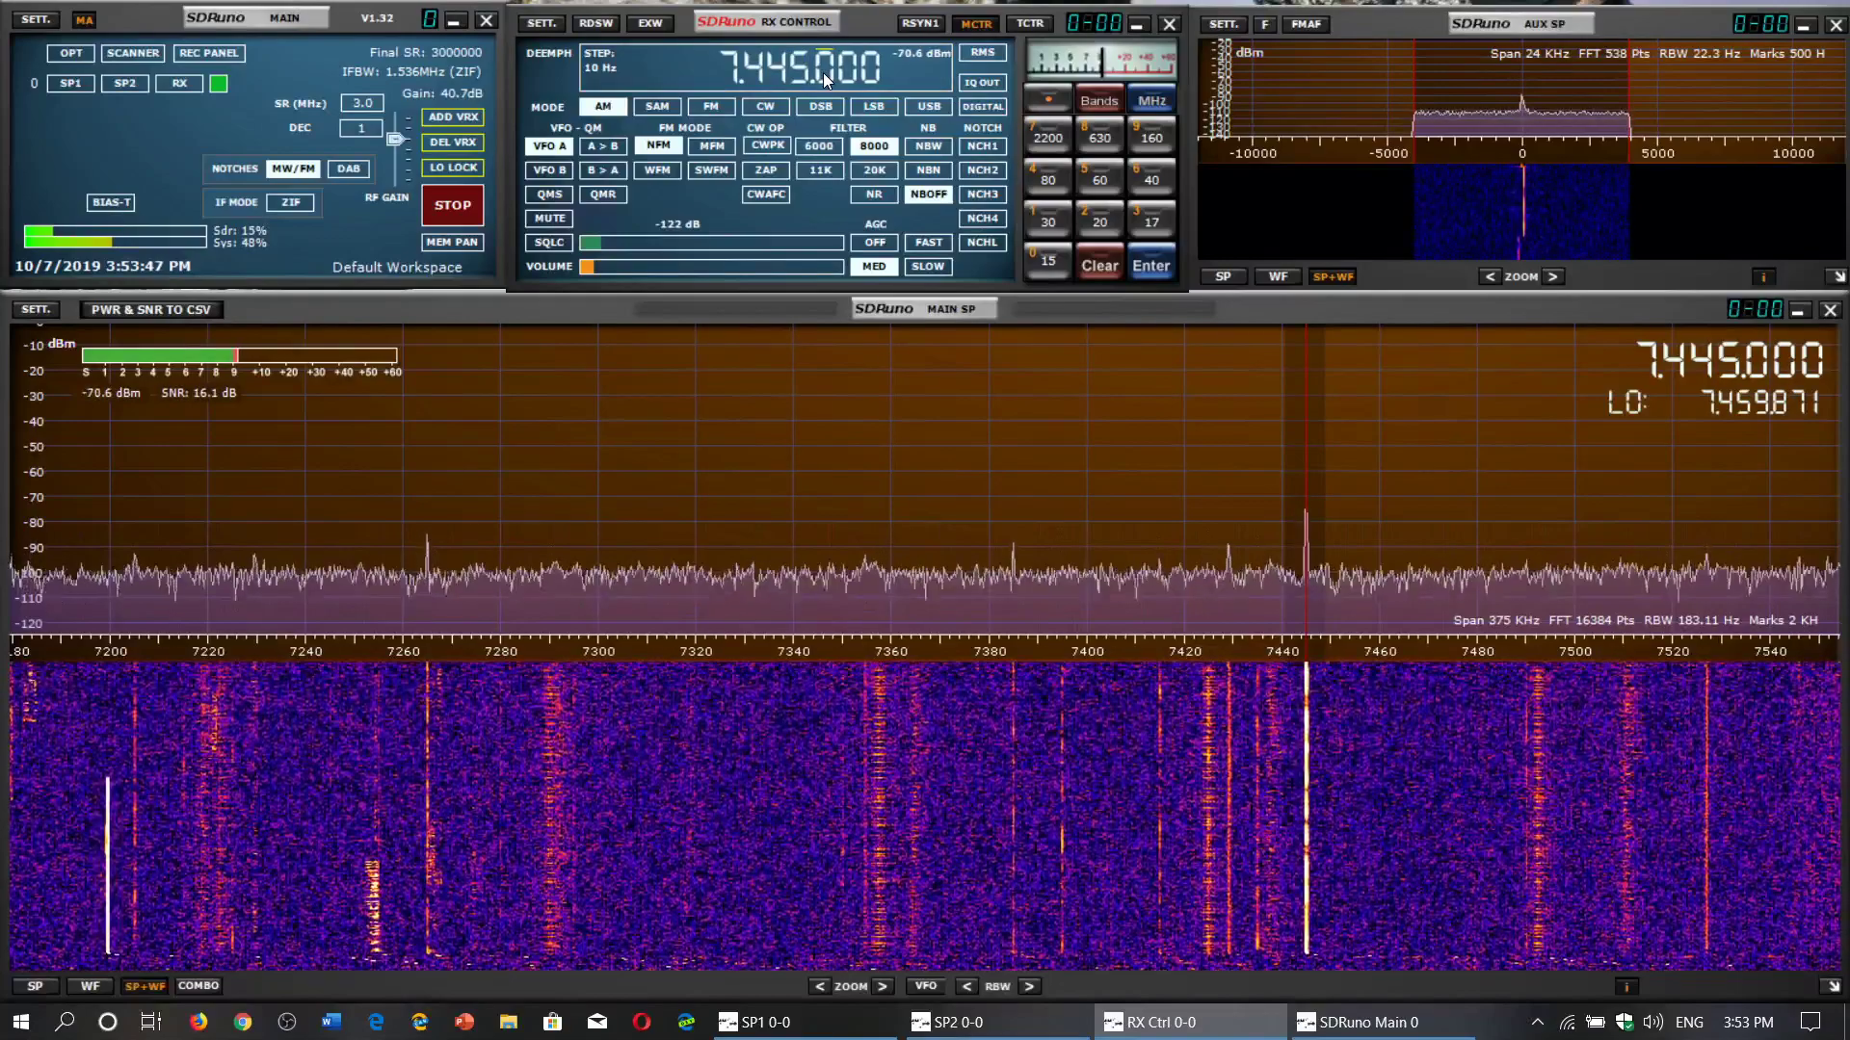
# Step: Raise the volume a little and tune to 7.780000 MHz
pyautogui.click(617, 264)
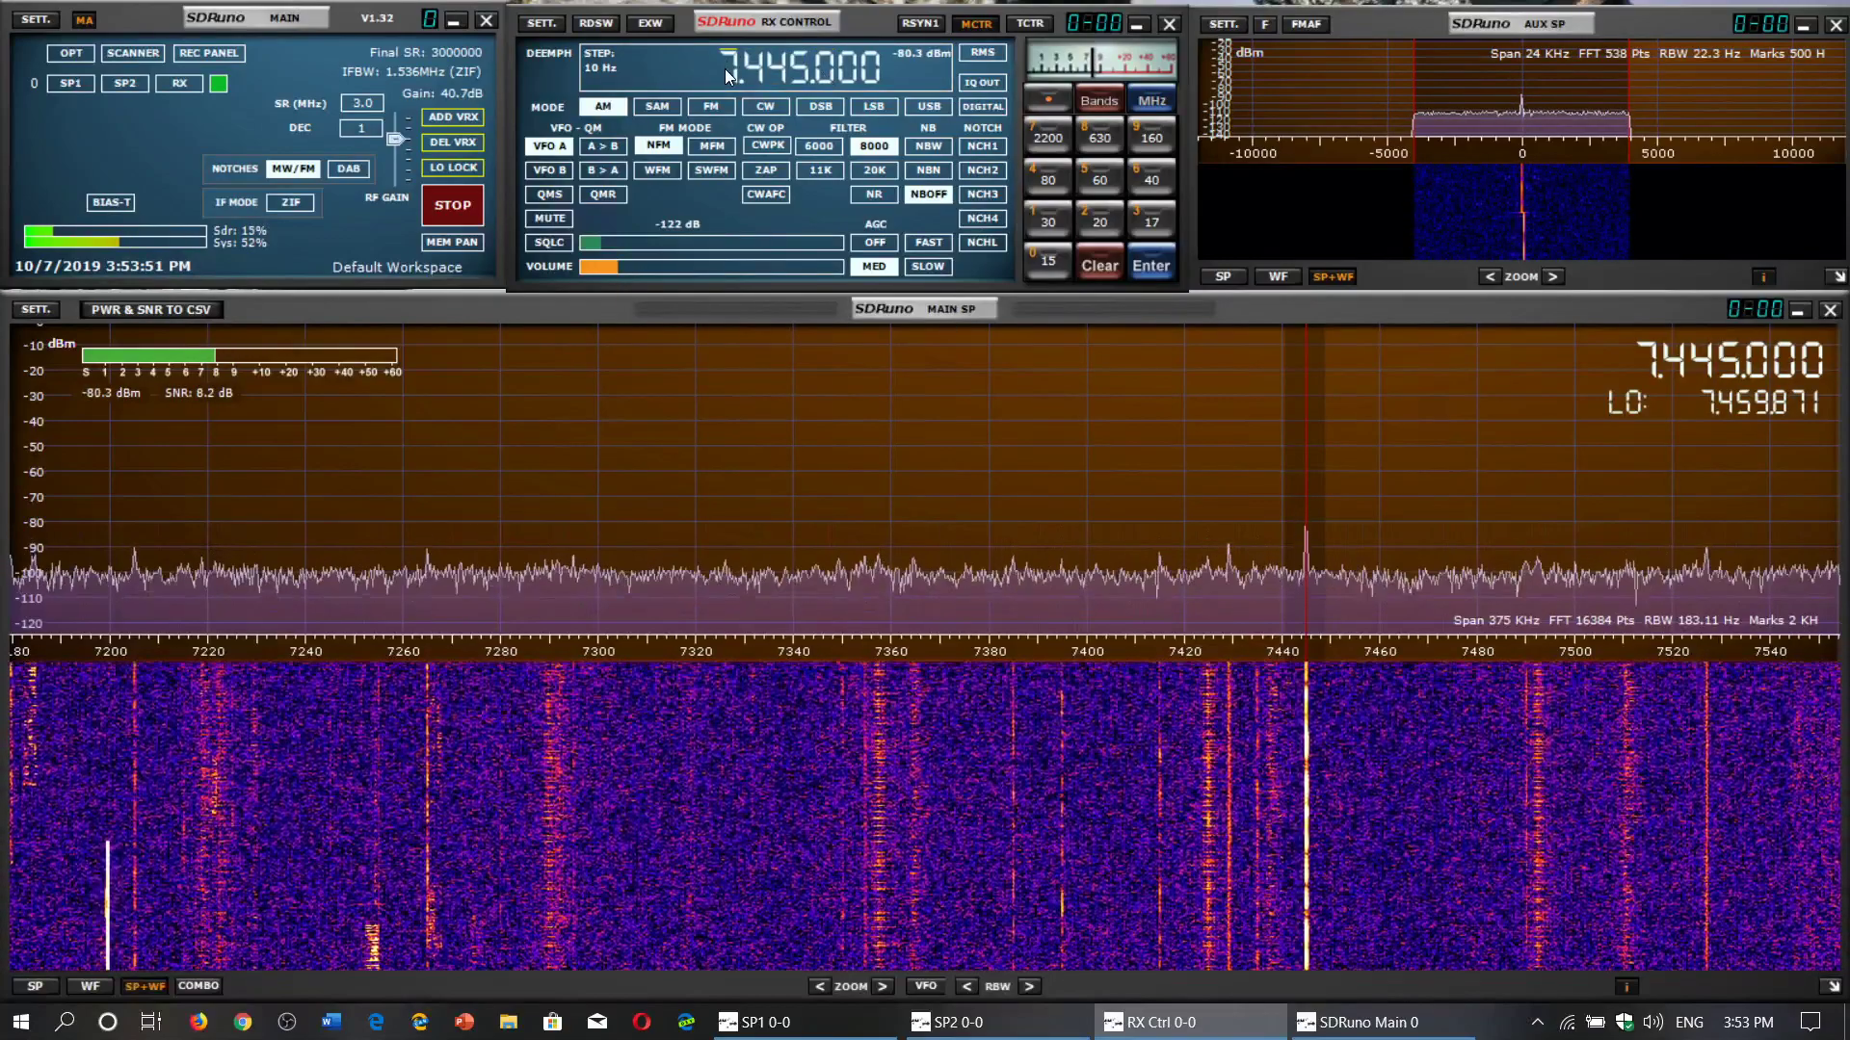
pyautogui.click(724, 69)
pyautogui.write('7780000')
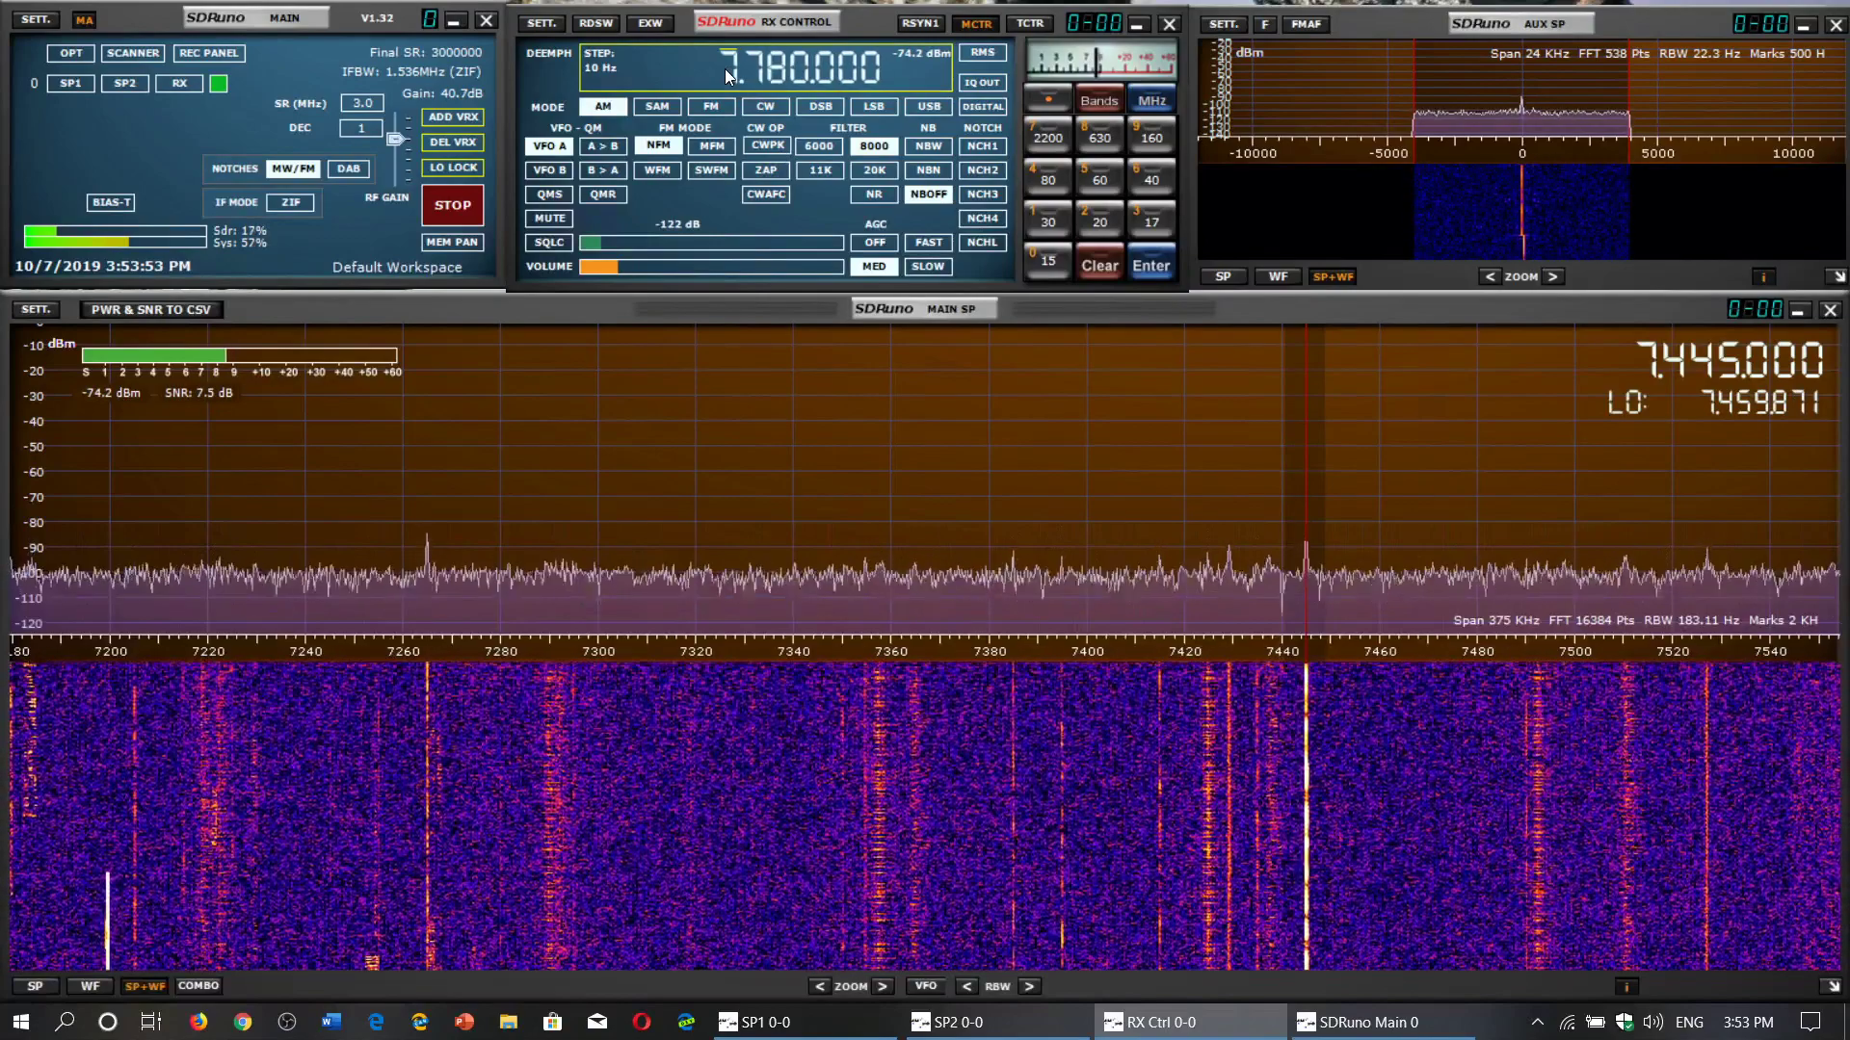
pyautogui.press('Return')
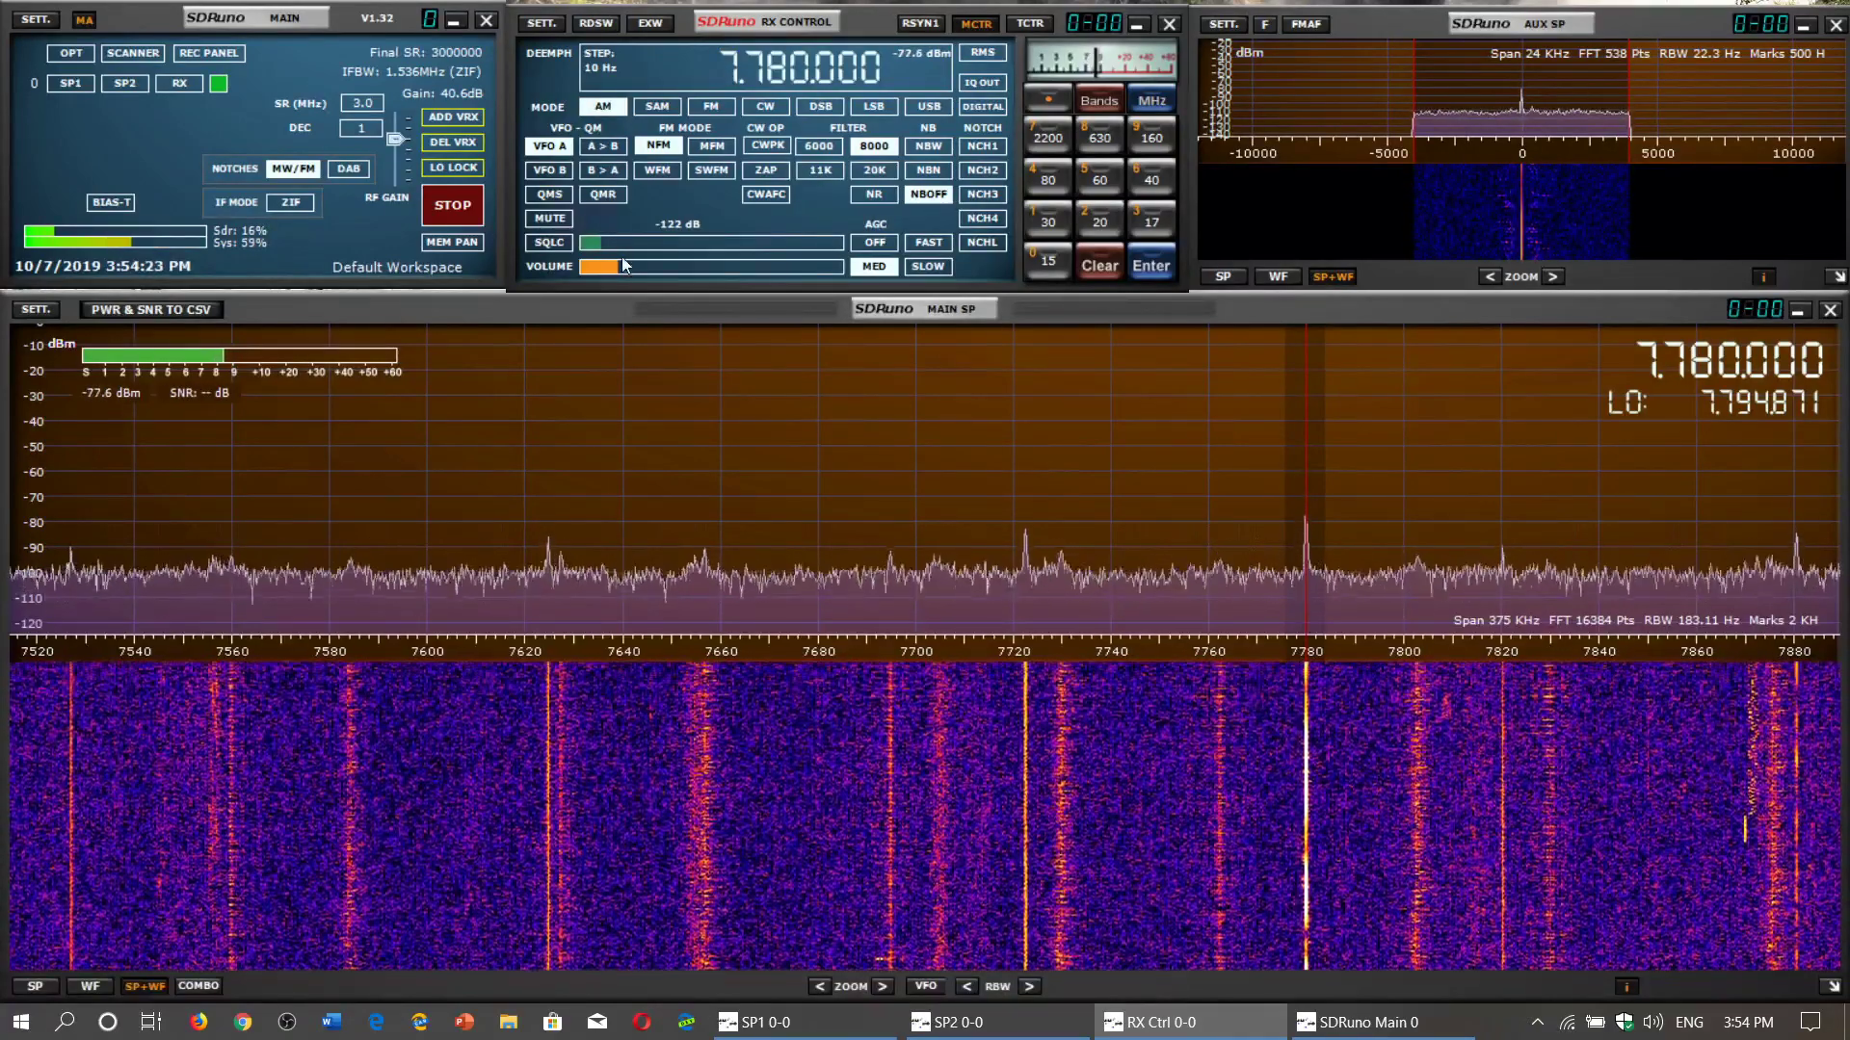
# Step: Lower the VOLUME slider while staying on 7.780000 MHz AM
pyautogui.click(597, 266)
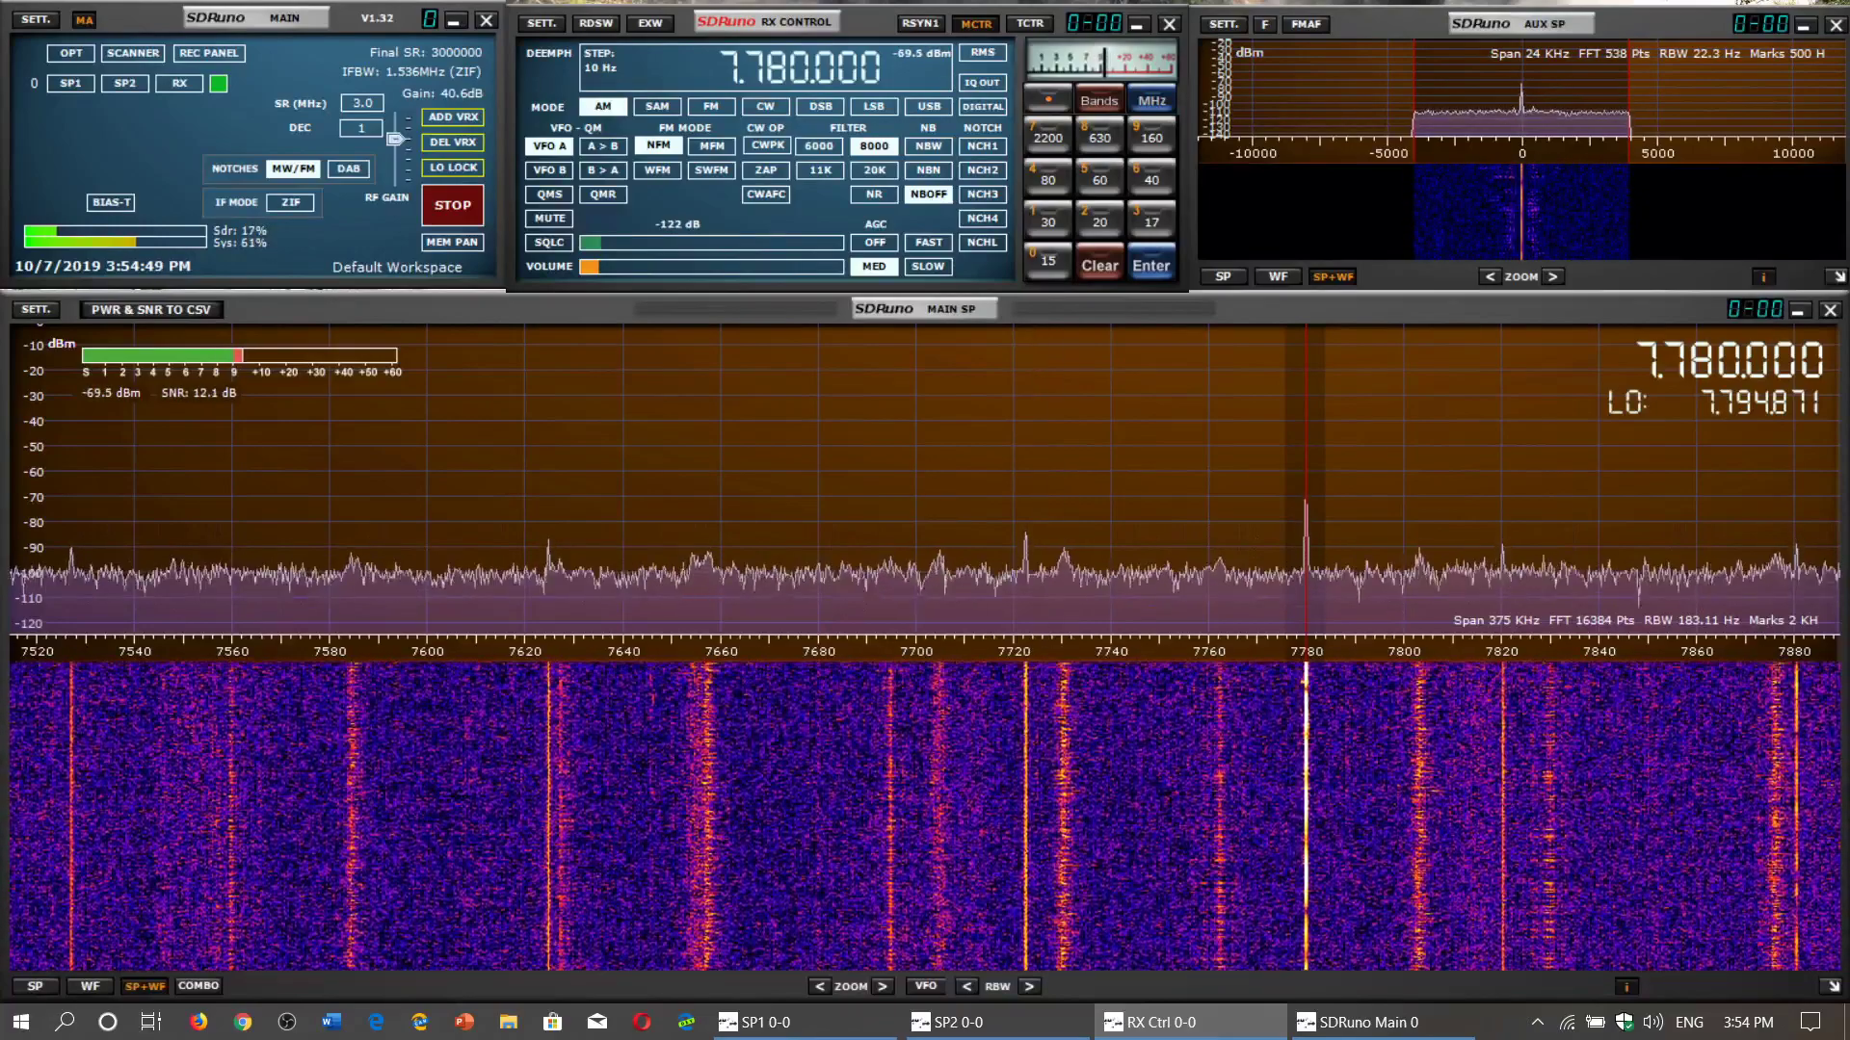
# Step: Tune to the 7880 kHz signal in USB and fine-tune to 7.879420 MHz
pyautogui.click(1794, 481)
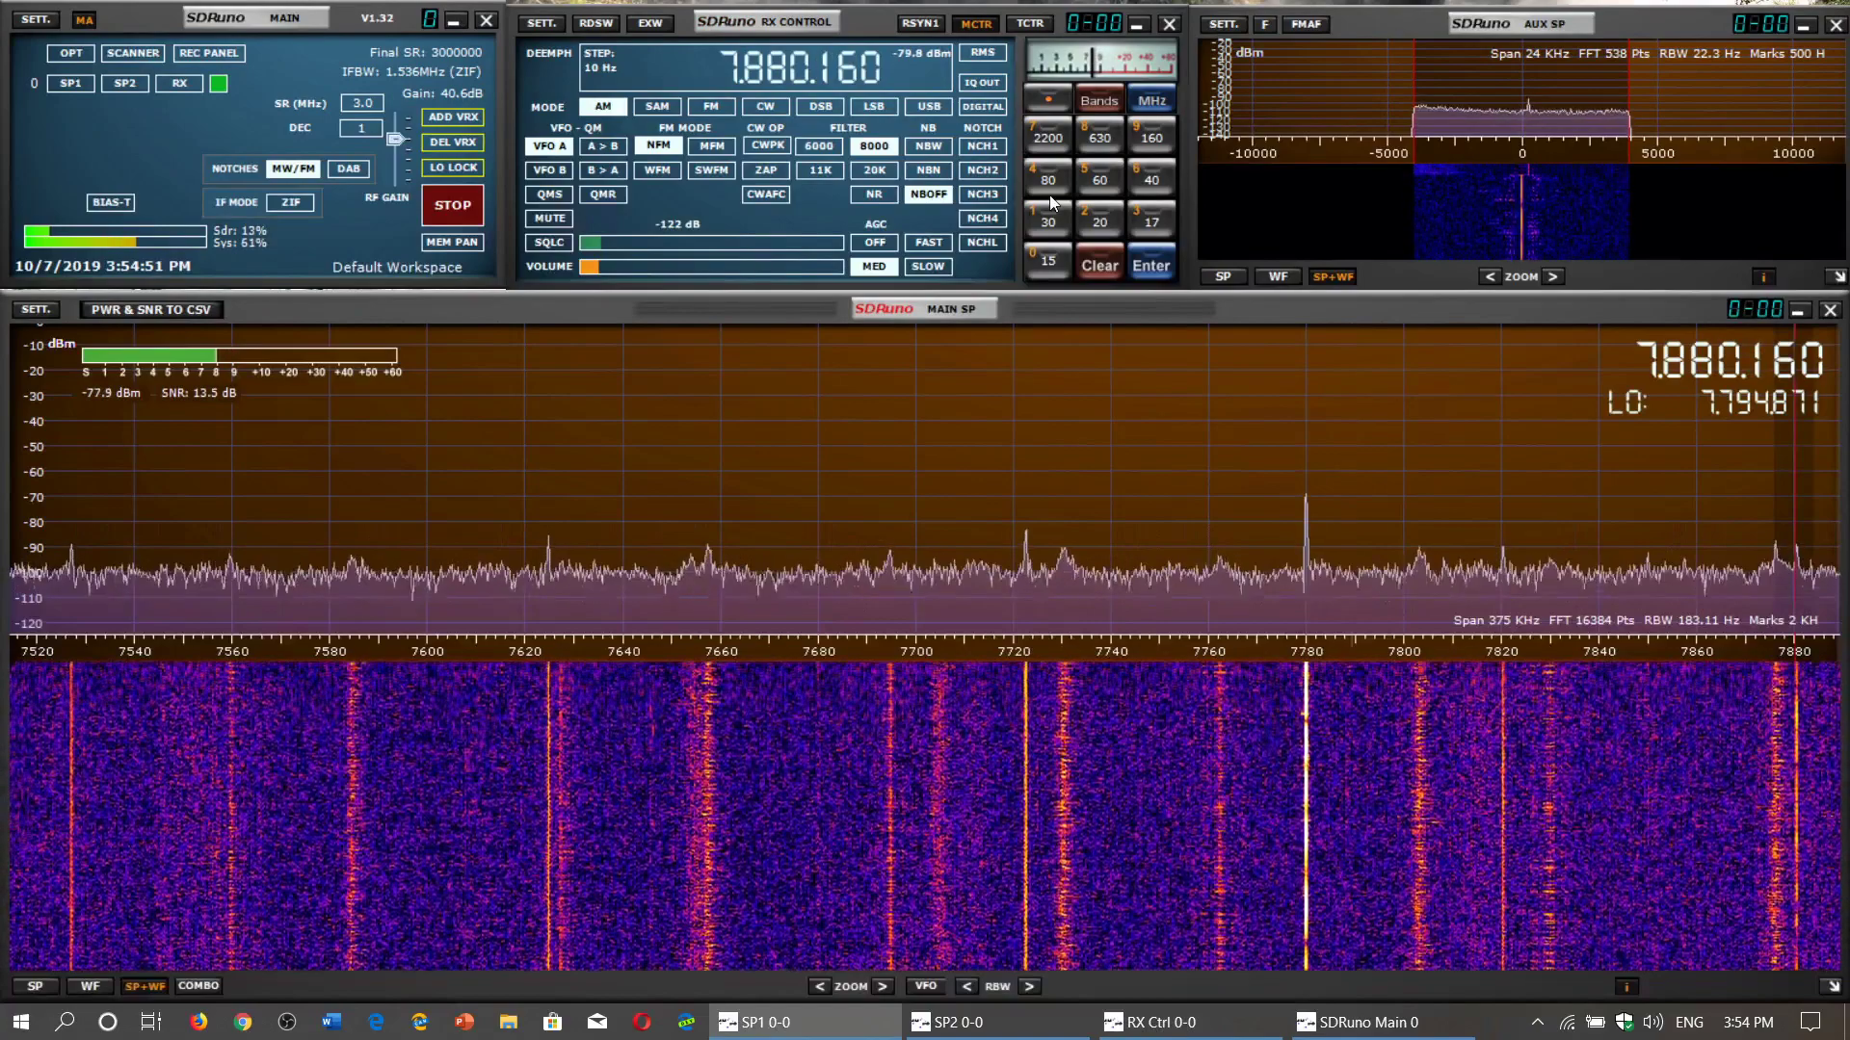
pyautogui.click(930, 106)
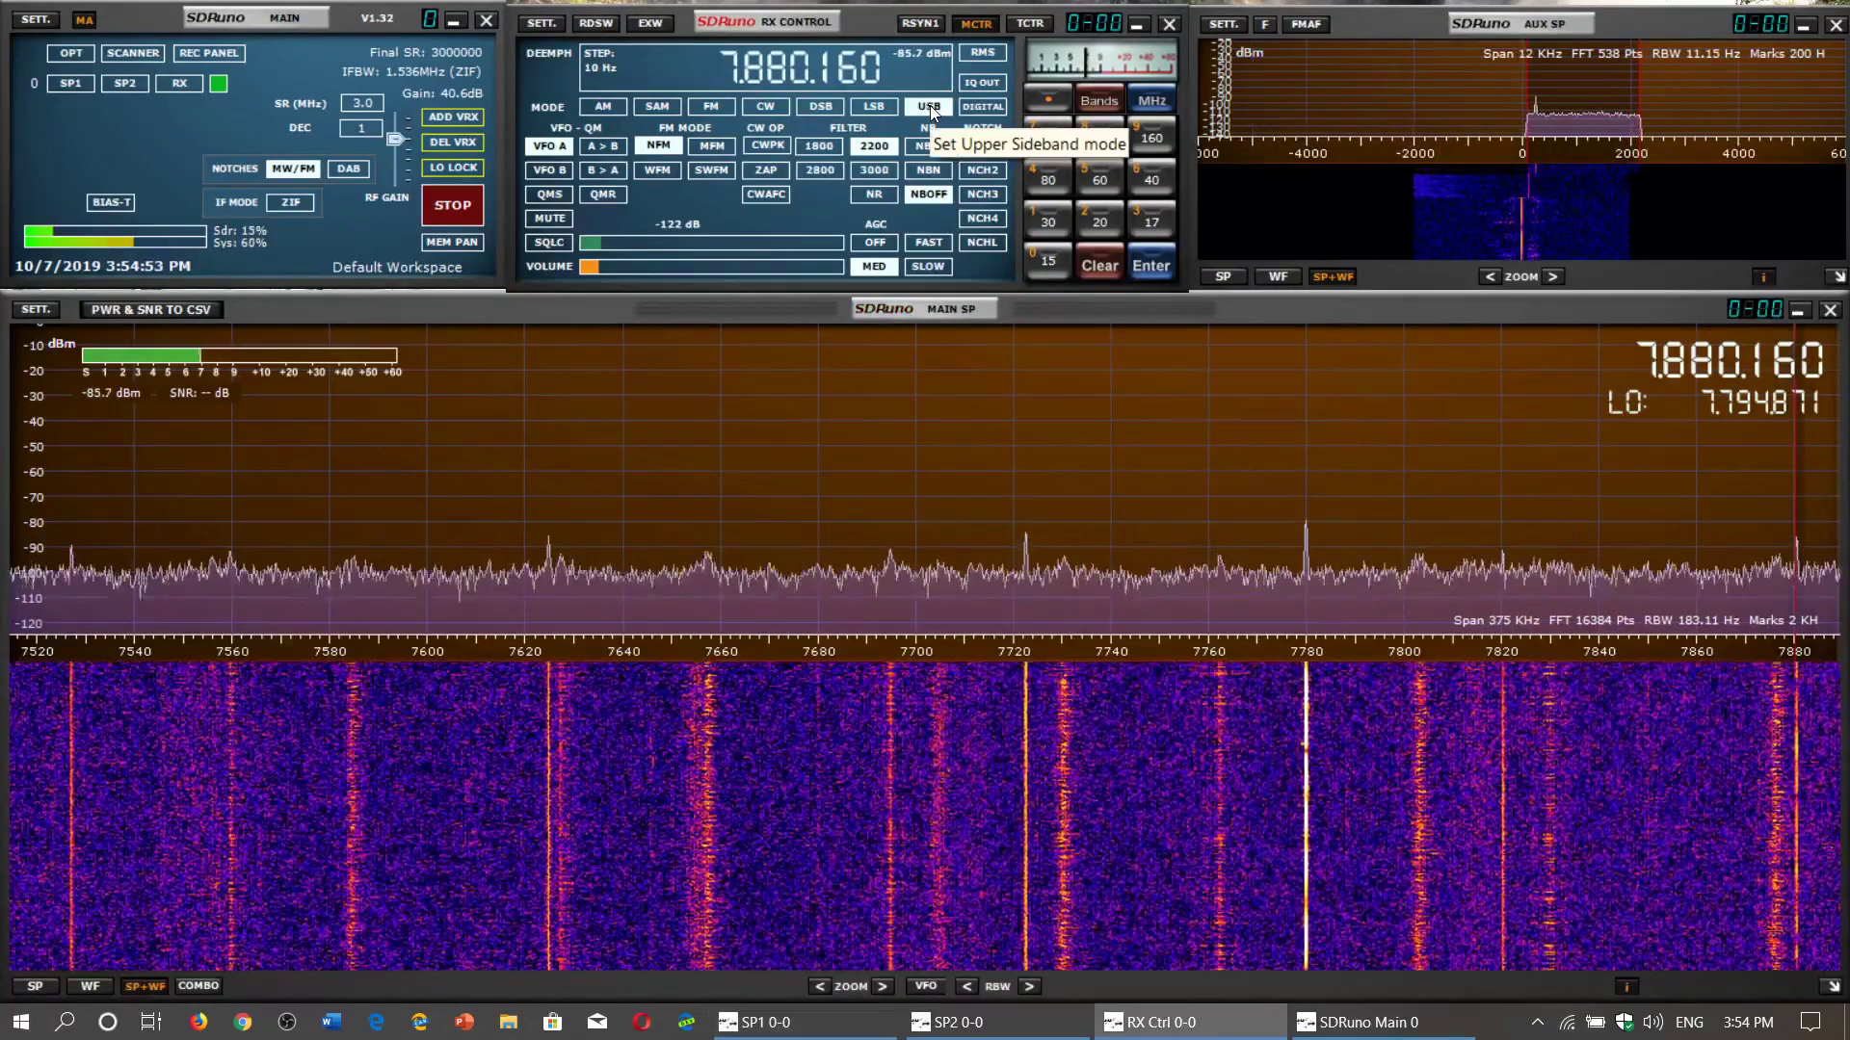
pyautogui.scroll(1, 834, 76)
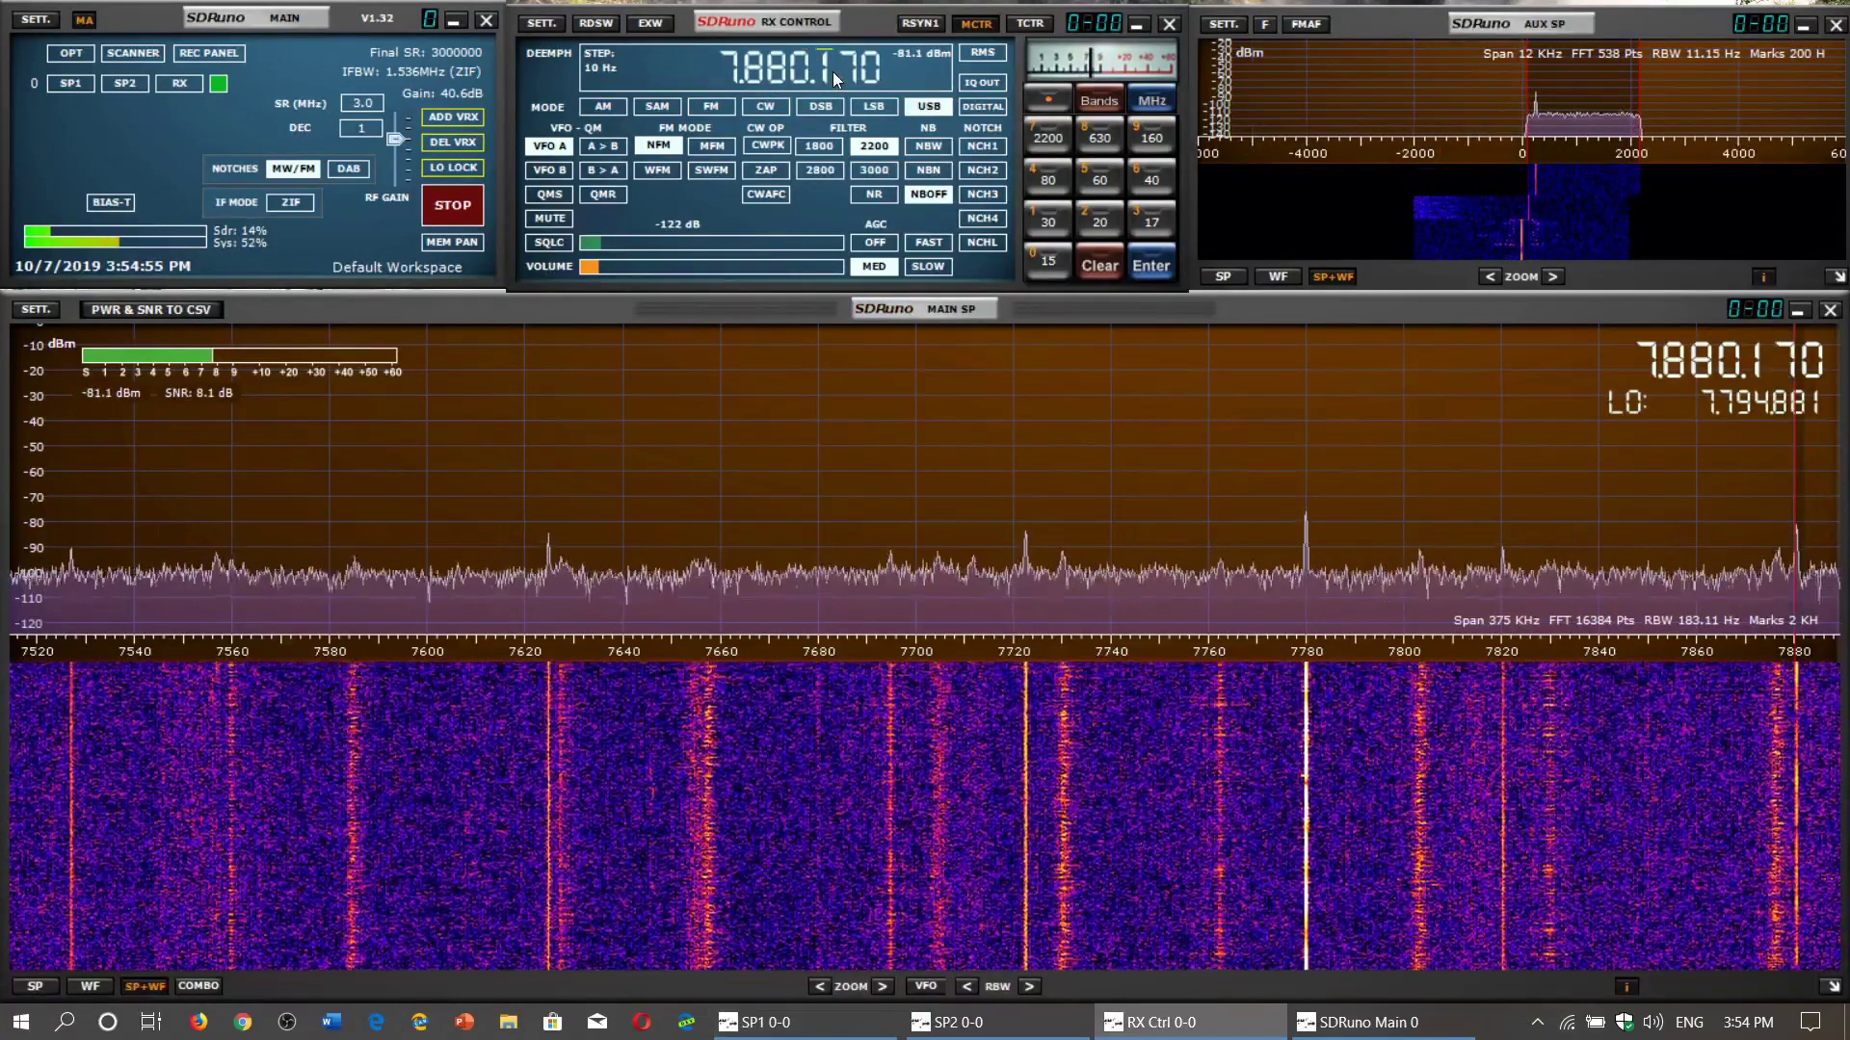
pyautogui.scroll(12, 833, 70)
pyautogui.scroll(-20, 833, 71)
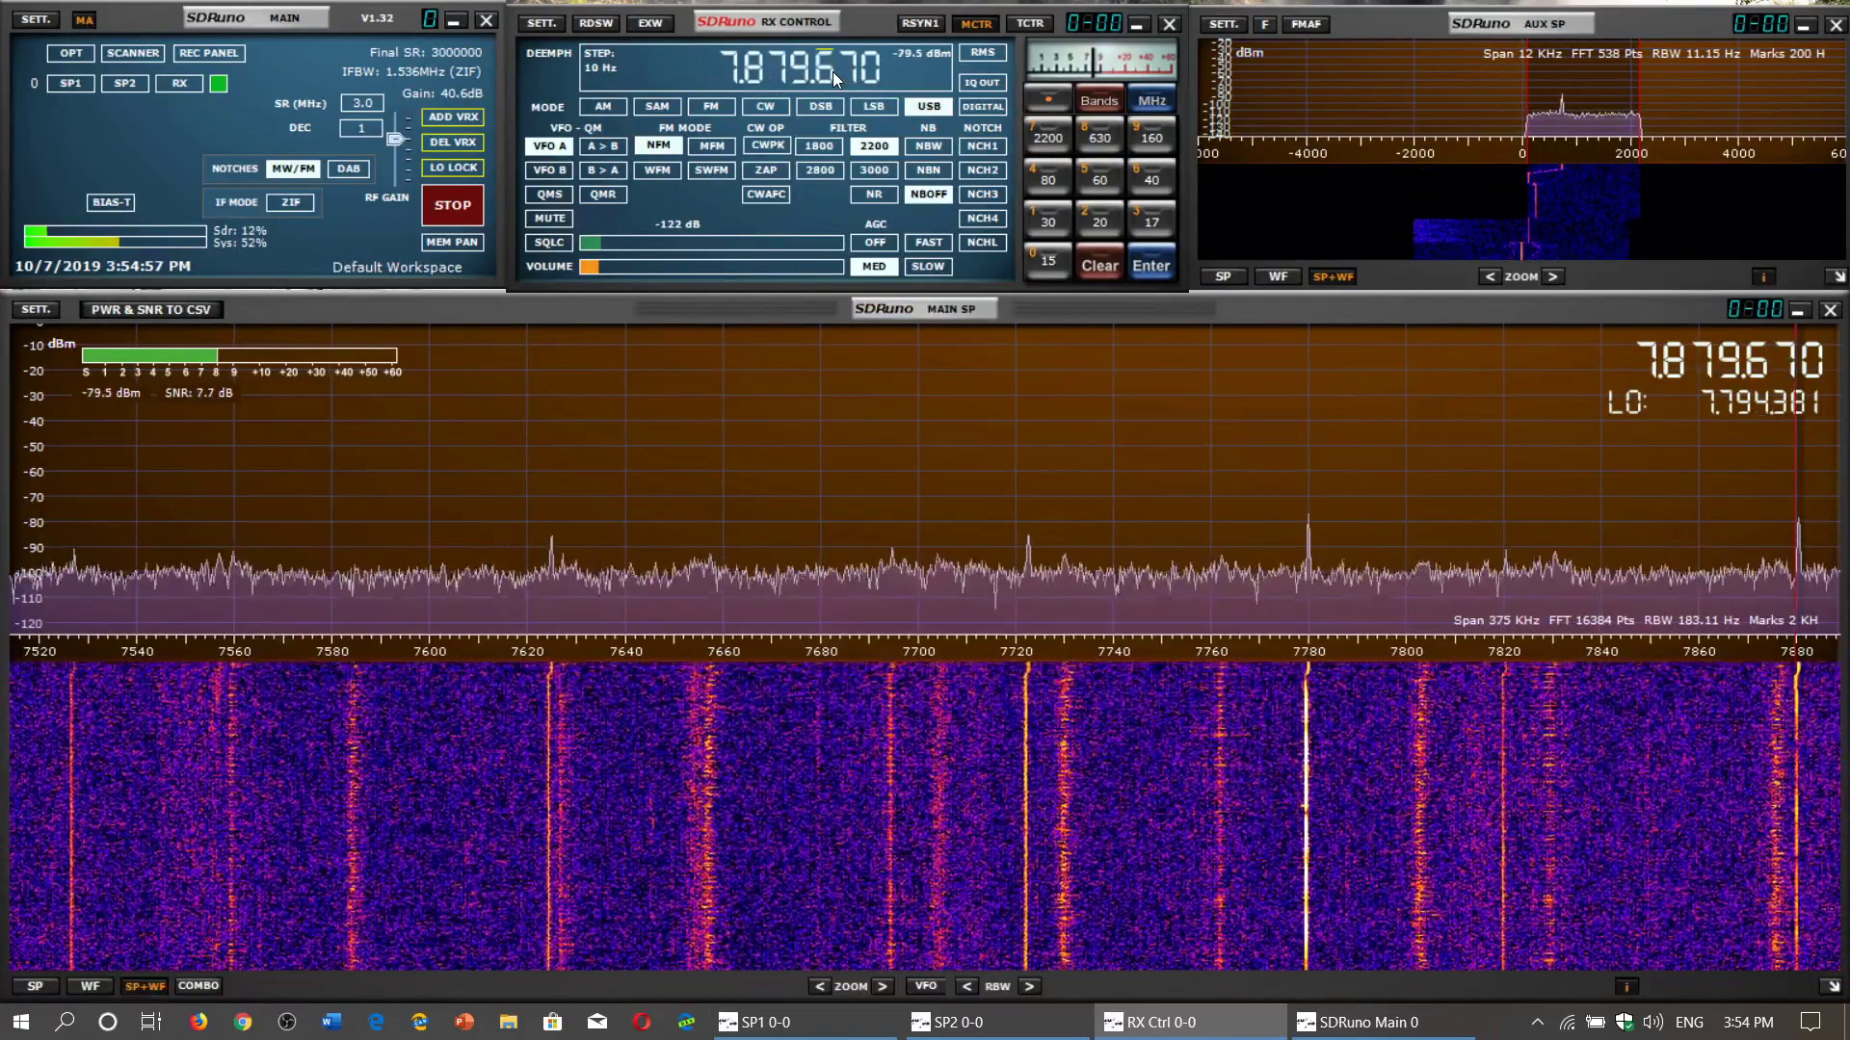
pyautogui.scroll(-20, 832, 71)
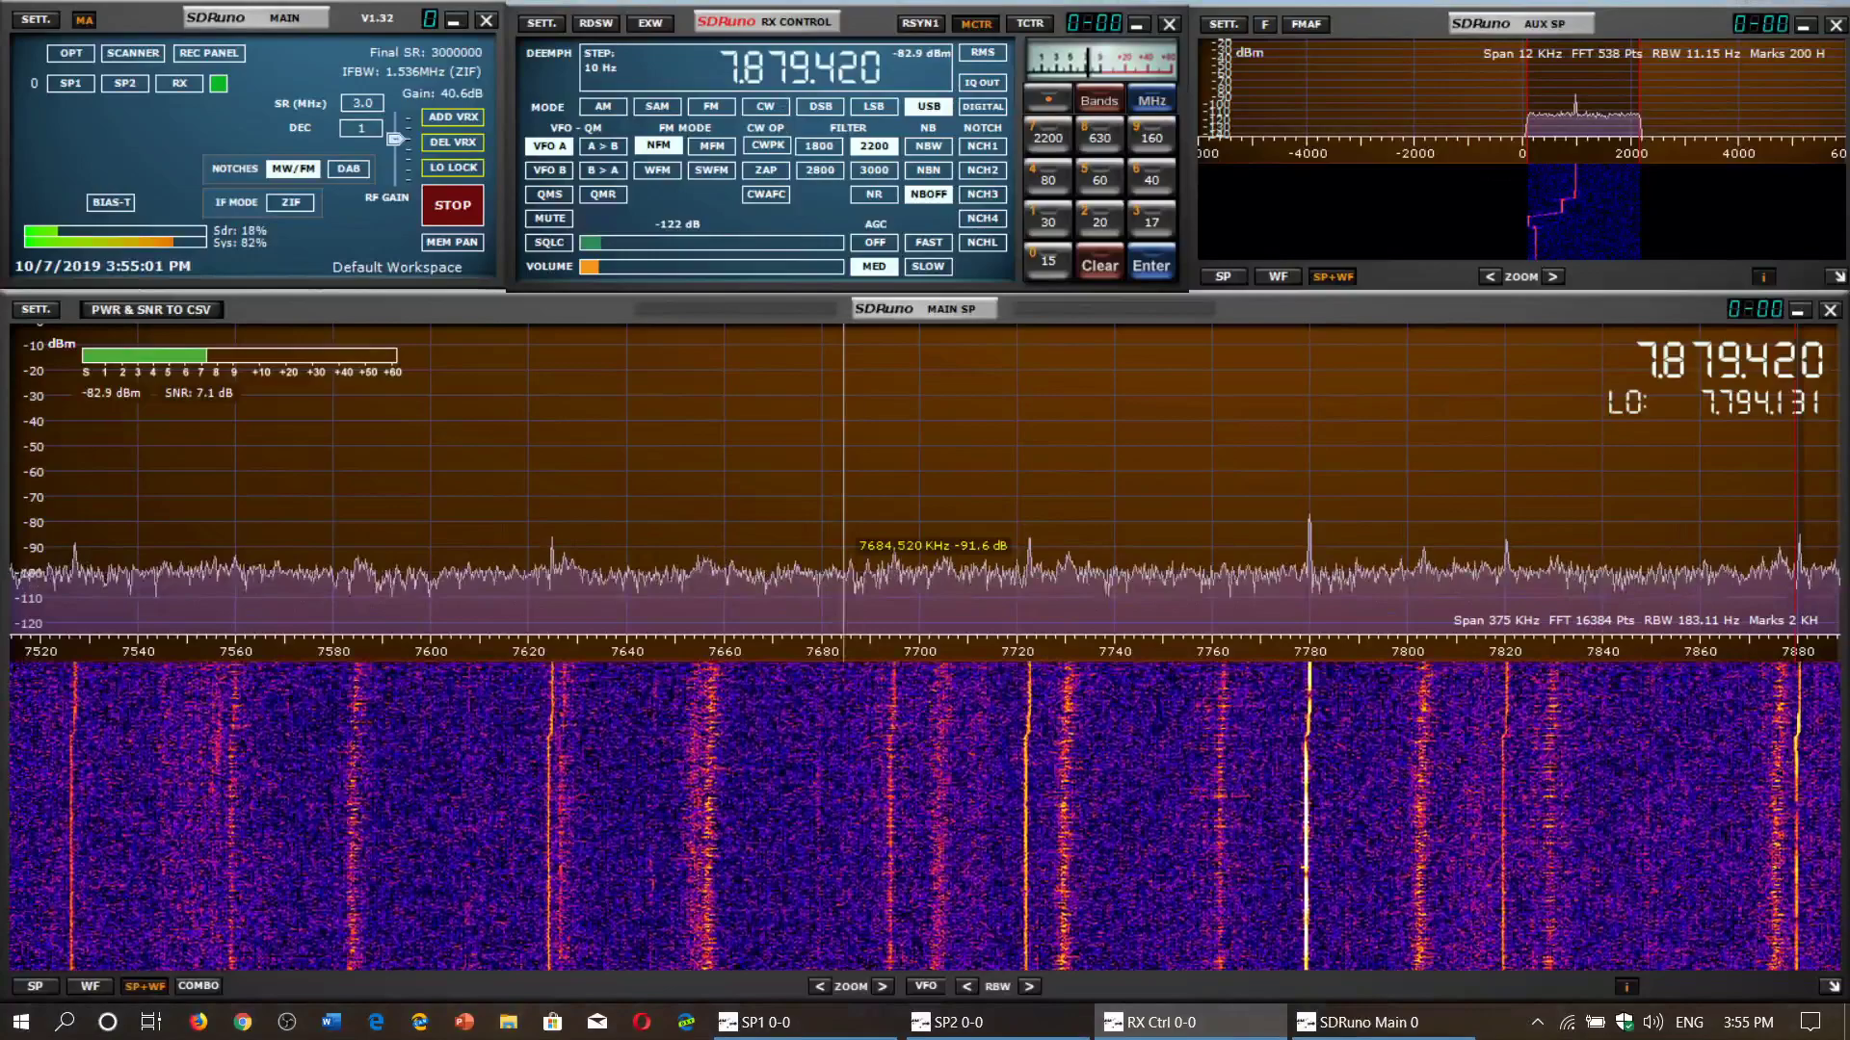
pyautogui.scroll(-10, 836, 641)
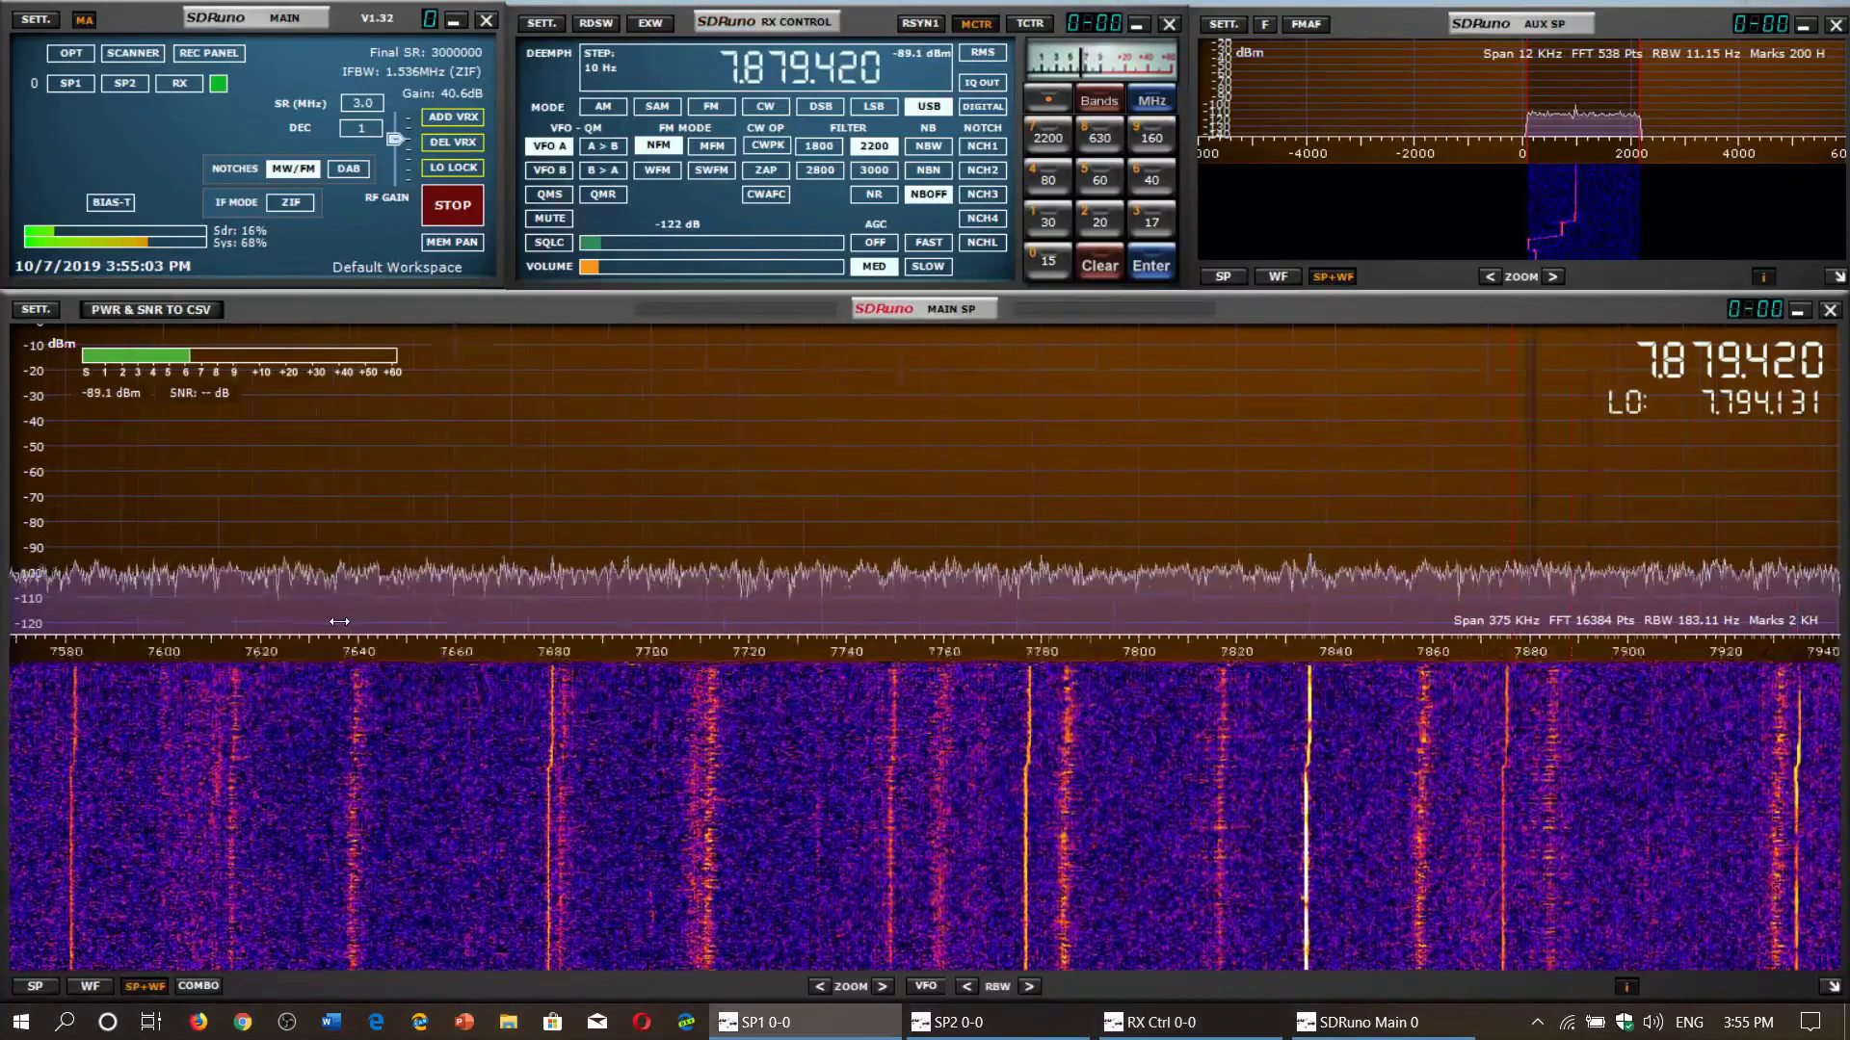